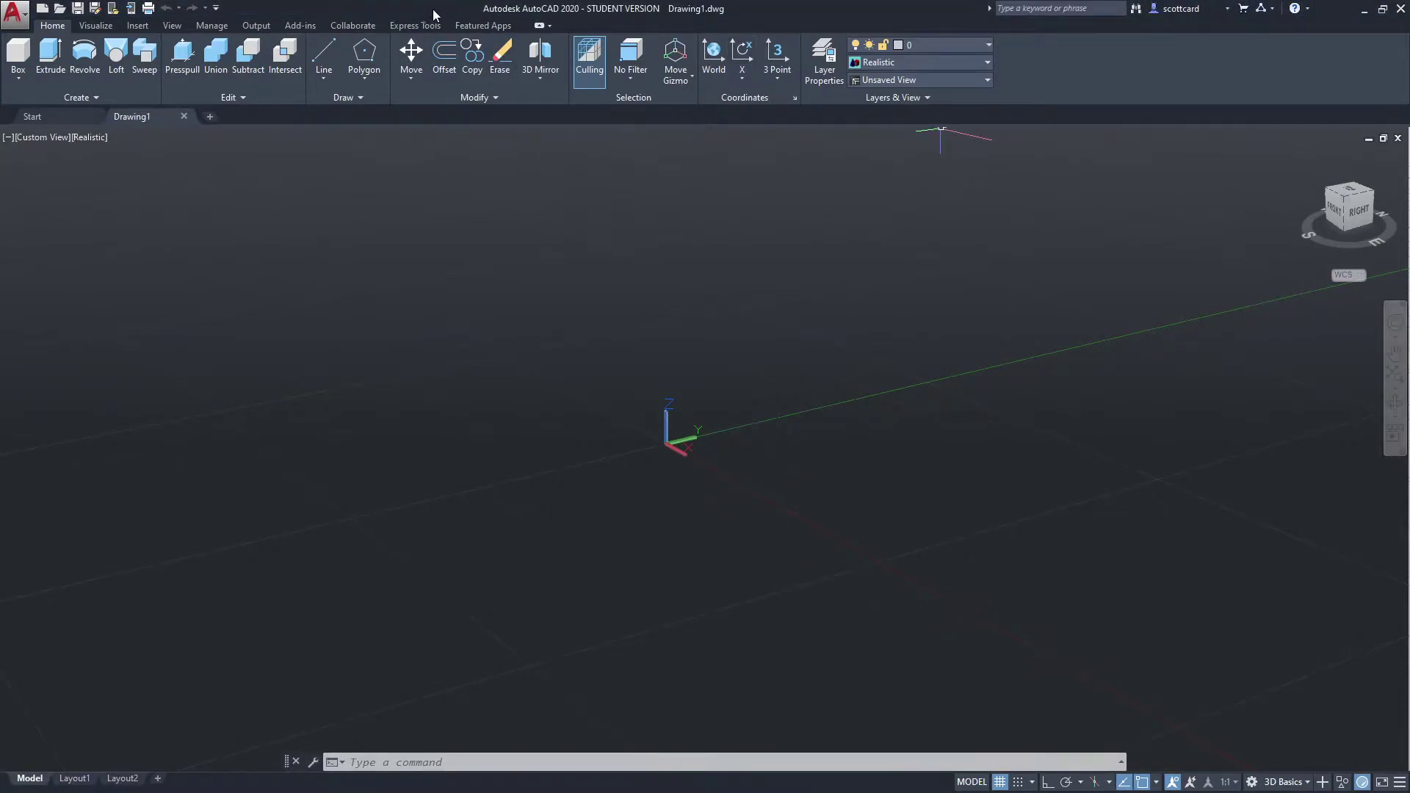
Step: Move the AutoCAD window aside and minimize the YouTube window to reveal hammondmfg.com
drag(441, 10, 1295, 358)
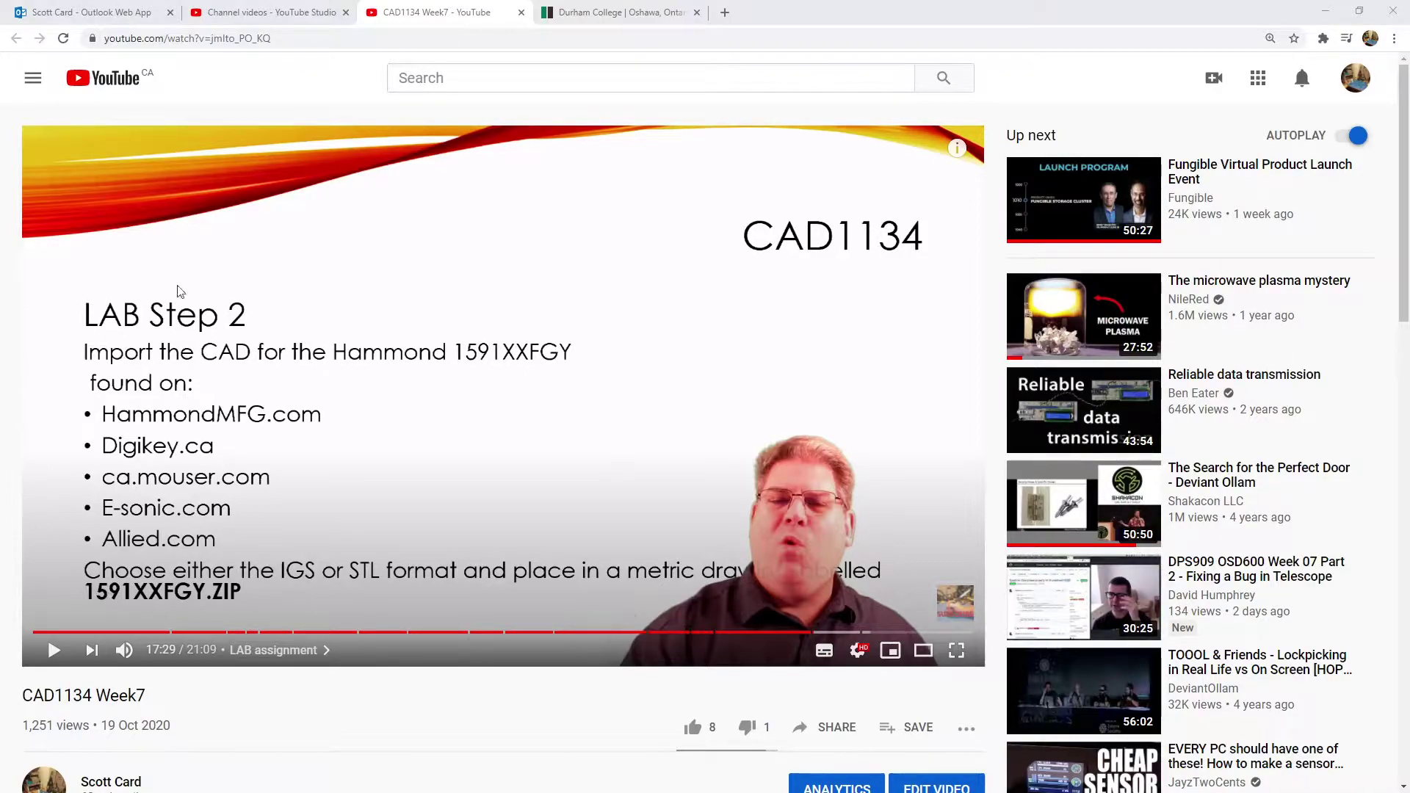
click(1320, 11)
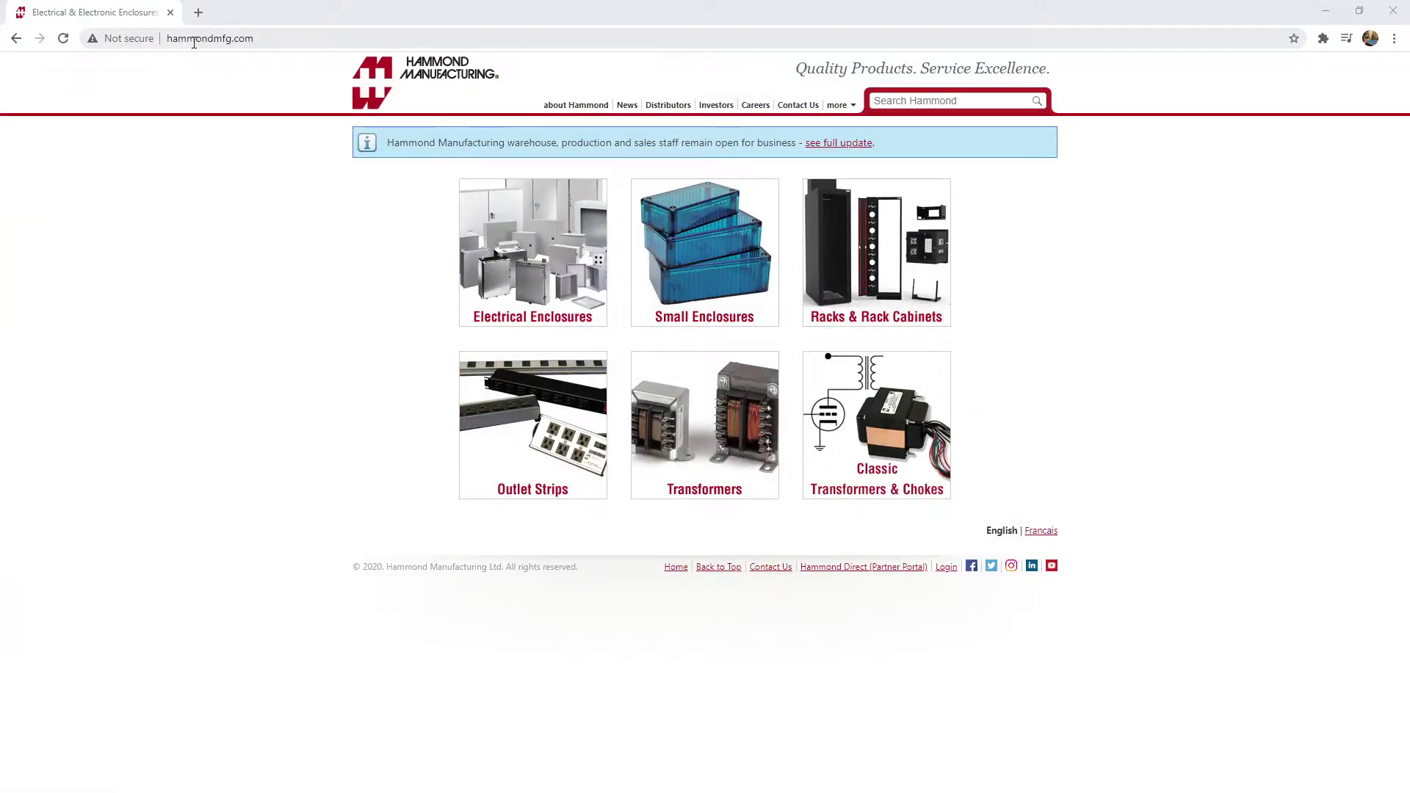
Step: Search the Hammond site for part number 1591xxfgy
click(895, 100)
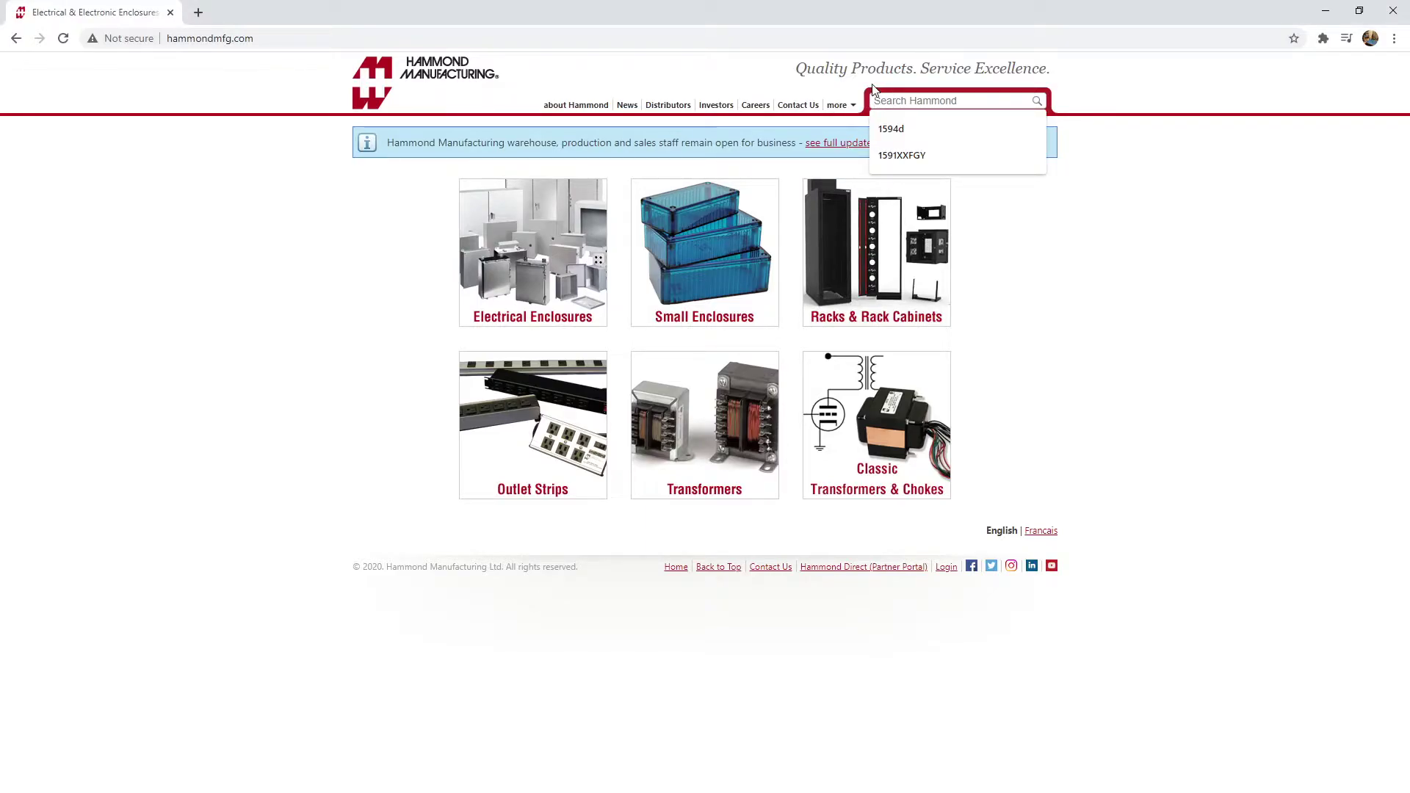
text(1591xx)
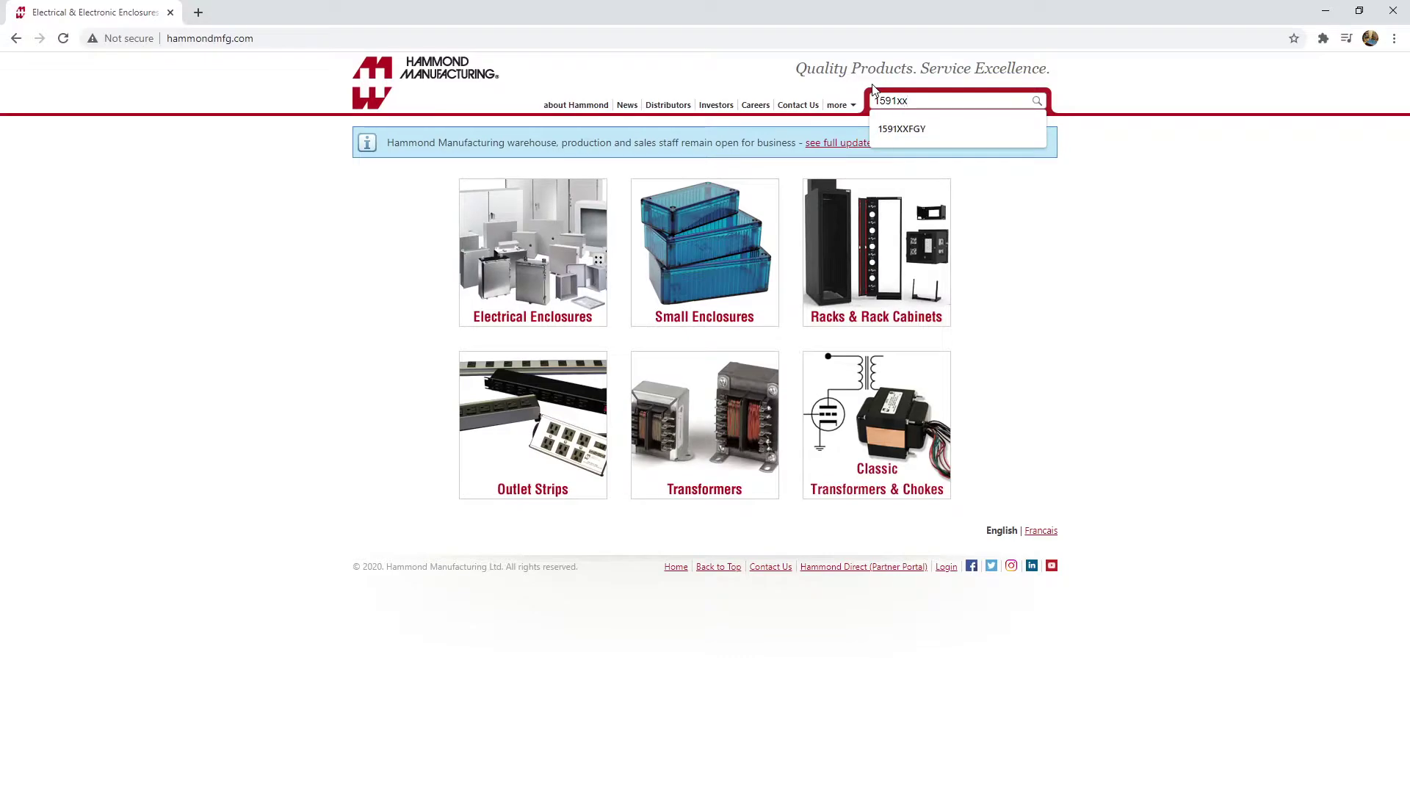
text(fgy)
key(Return)
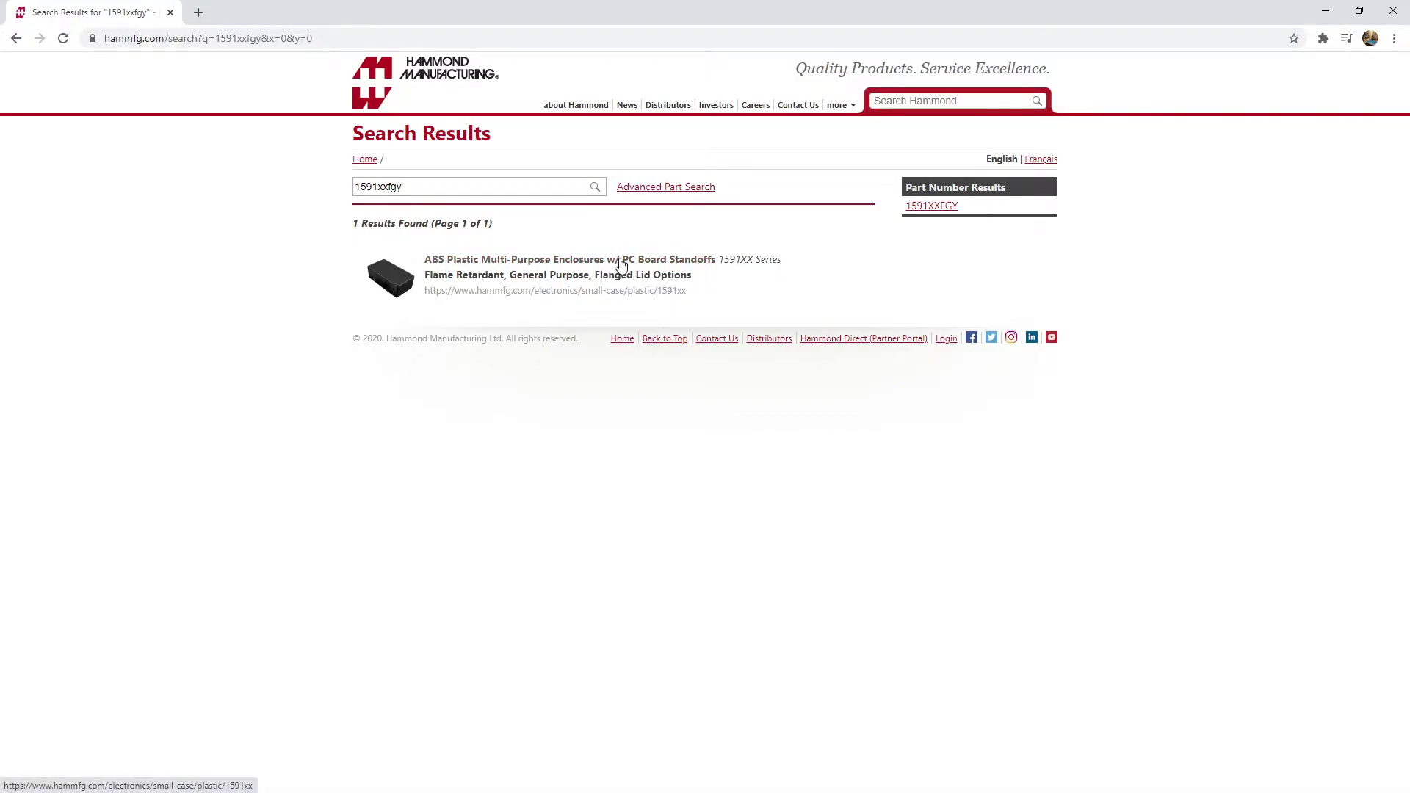
click(621, 263)
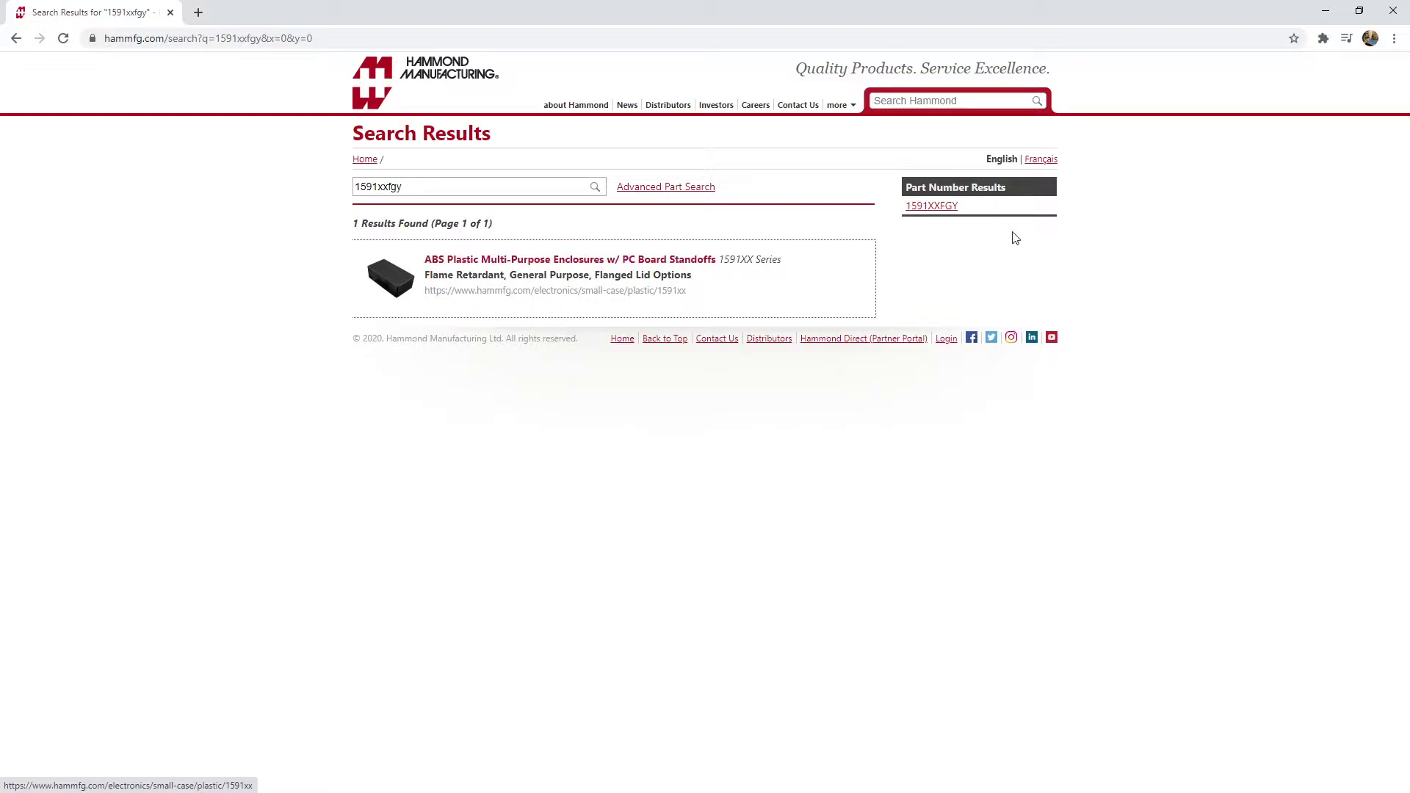
Step: Download the 1591XXFGY 3D STP model and open the downloaded zip
click(931, 206)
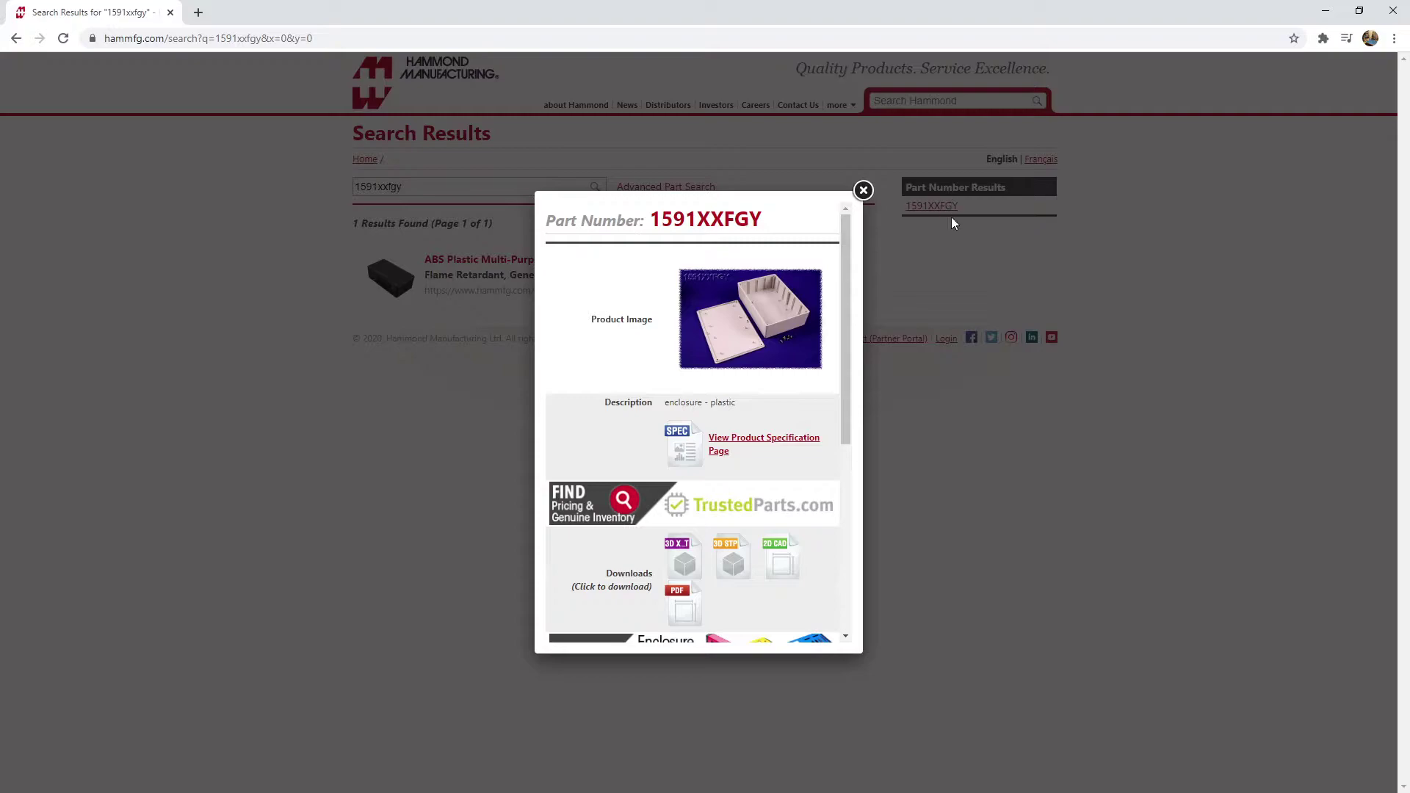
click(734, 572)
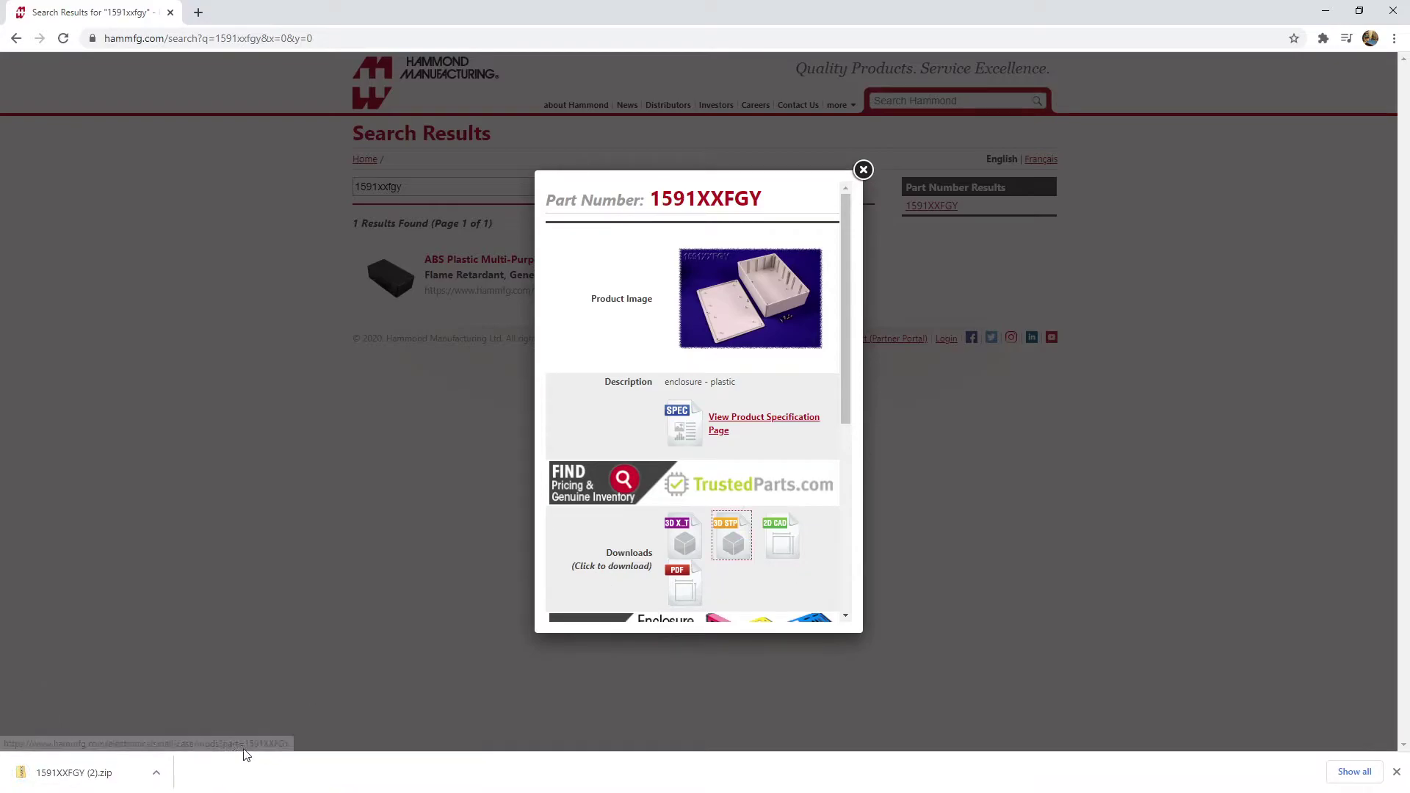
double_click(738, 9)
click(385, 508)
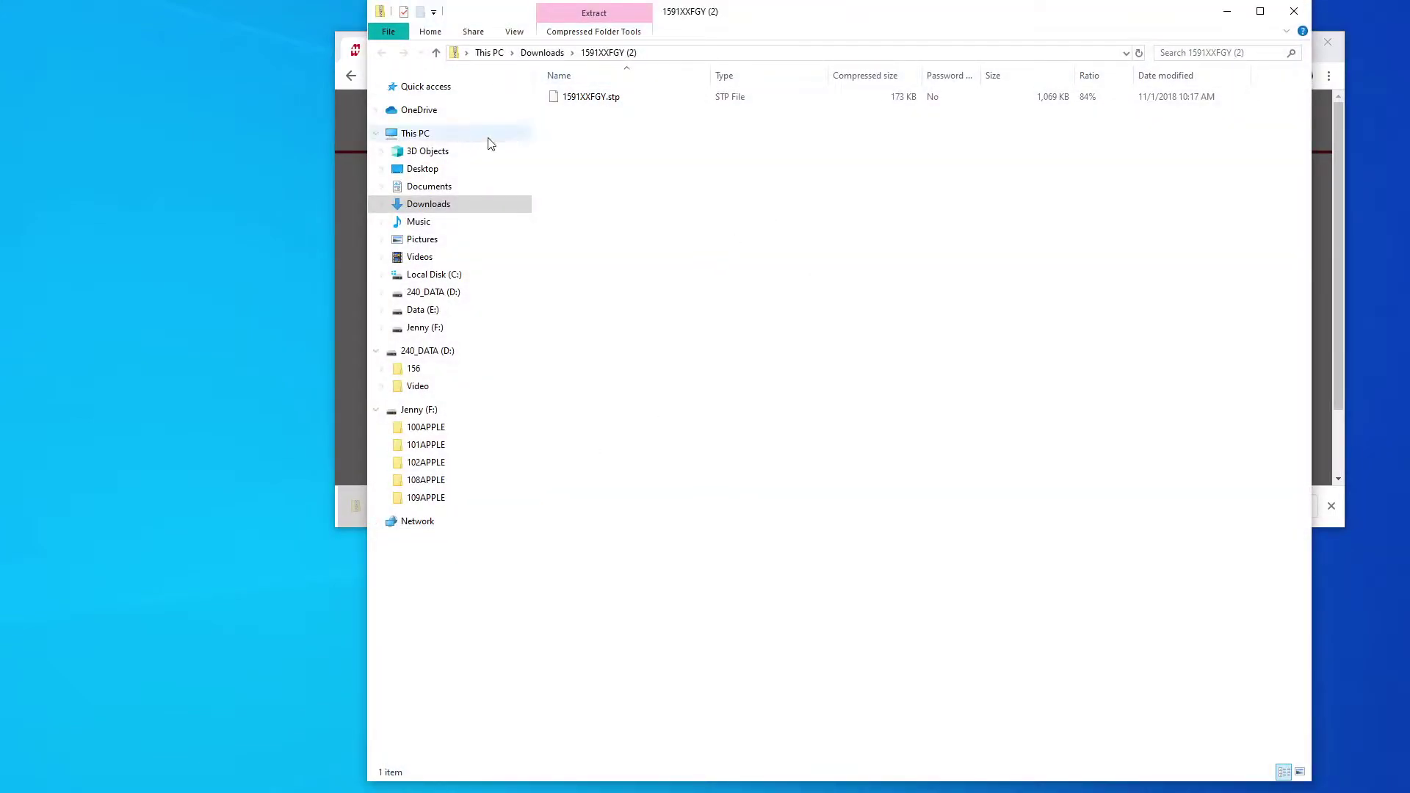
Step: Copy 1591XXFGY.stp from the zip to the desktop, then minimize Explorer and Chrome
click(595, 100)
drag(595, 100, 161, 198)
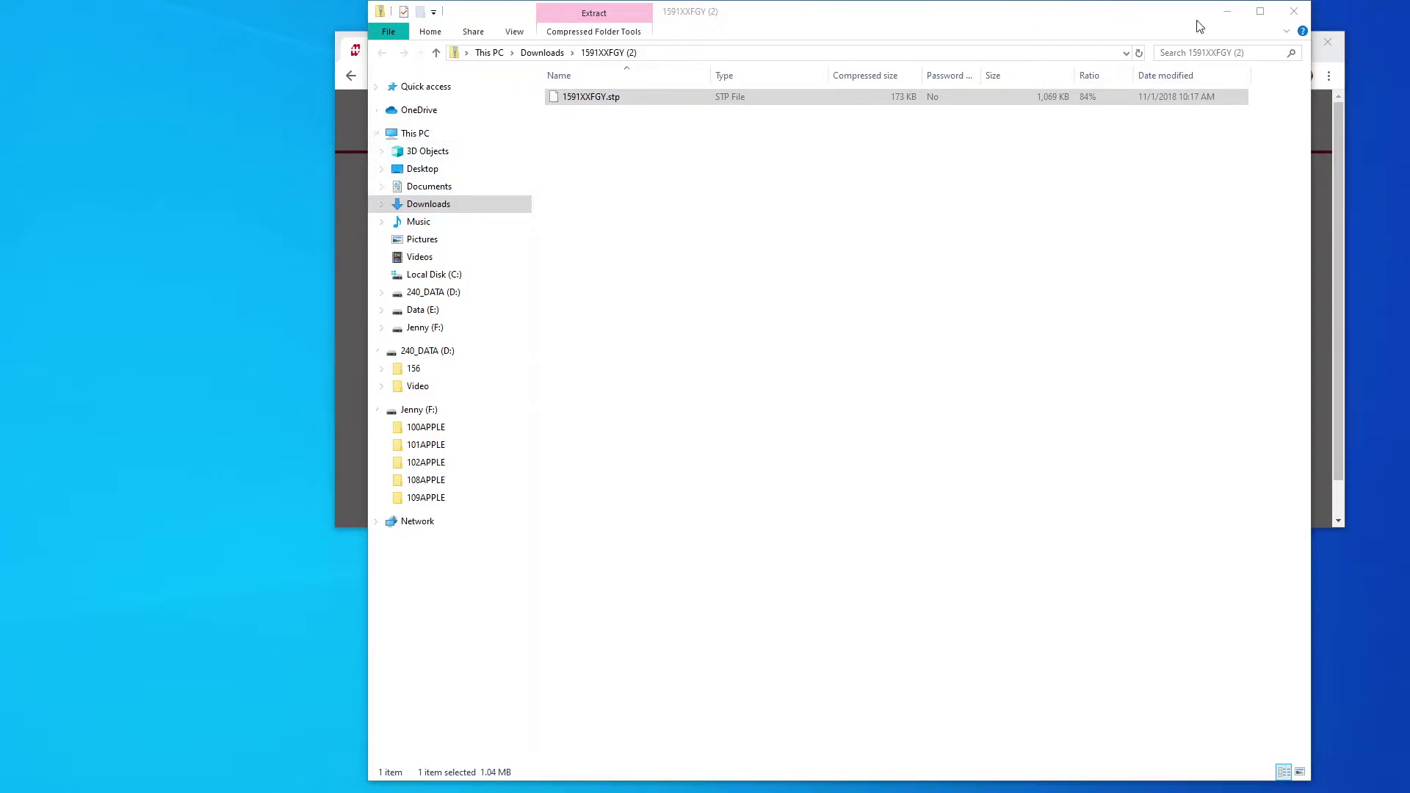
click(1225, 11)
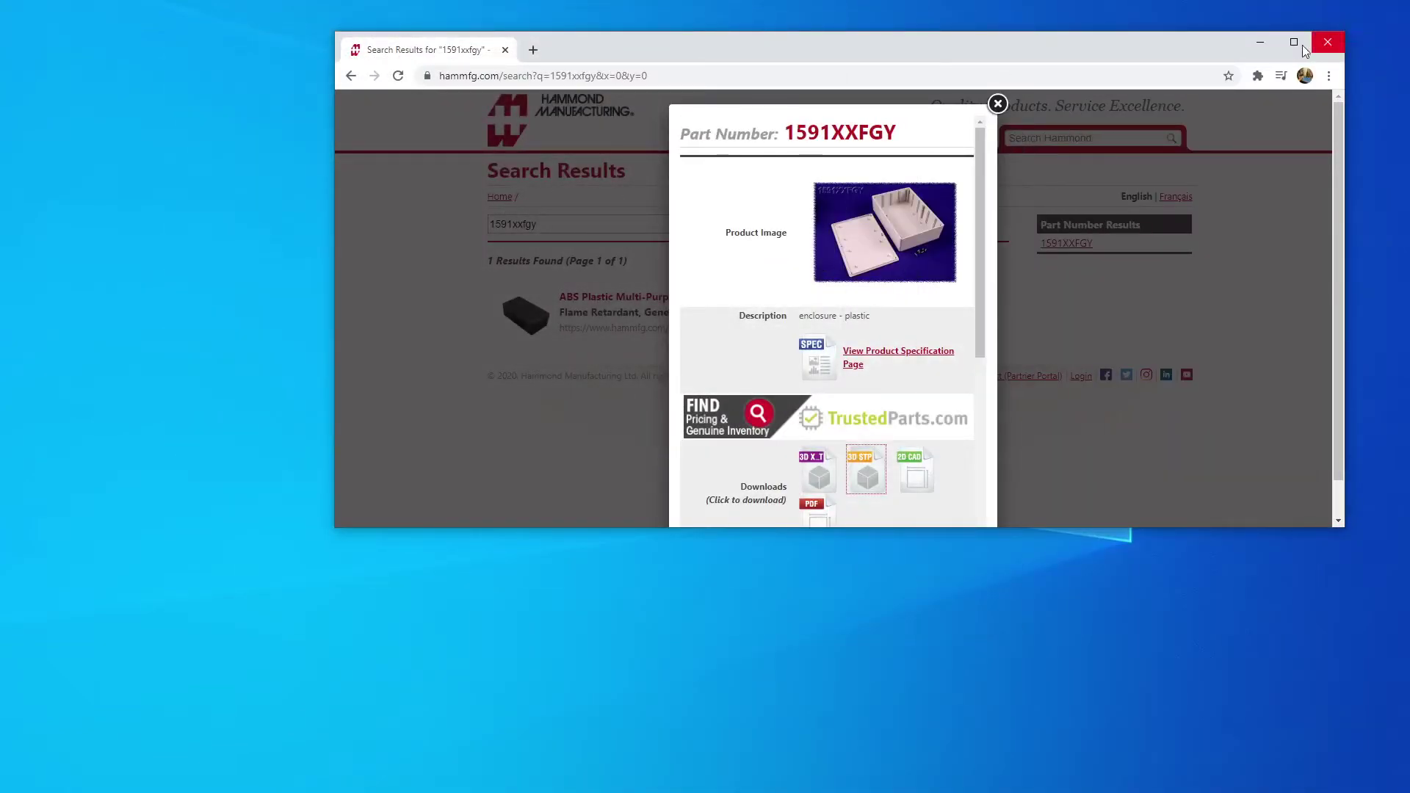
click(1260, 42)
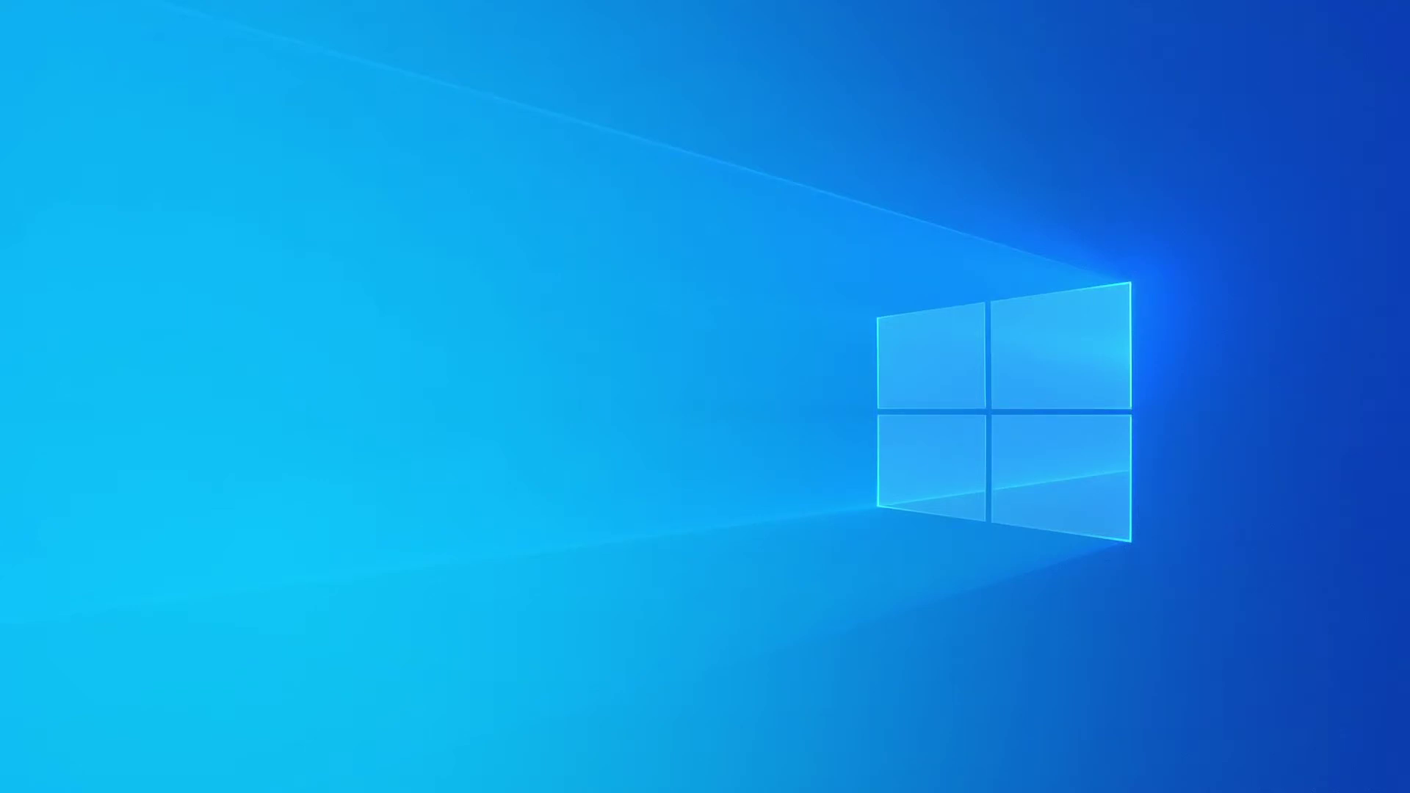
drag(0, 224, 198, 254)
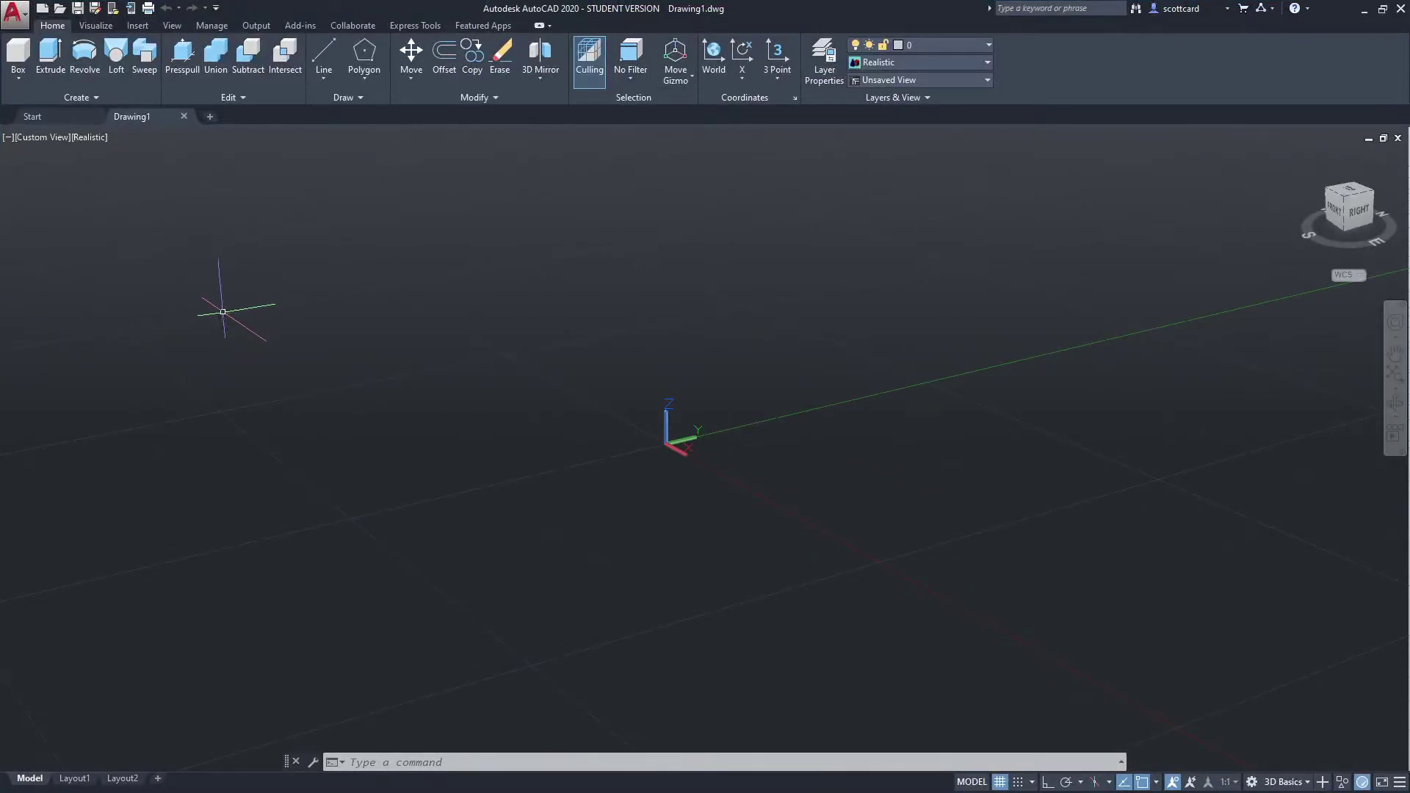
Step: Show the Insert tools, then run IM to bring up the Import File dialog
click(140, 28)
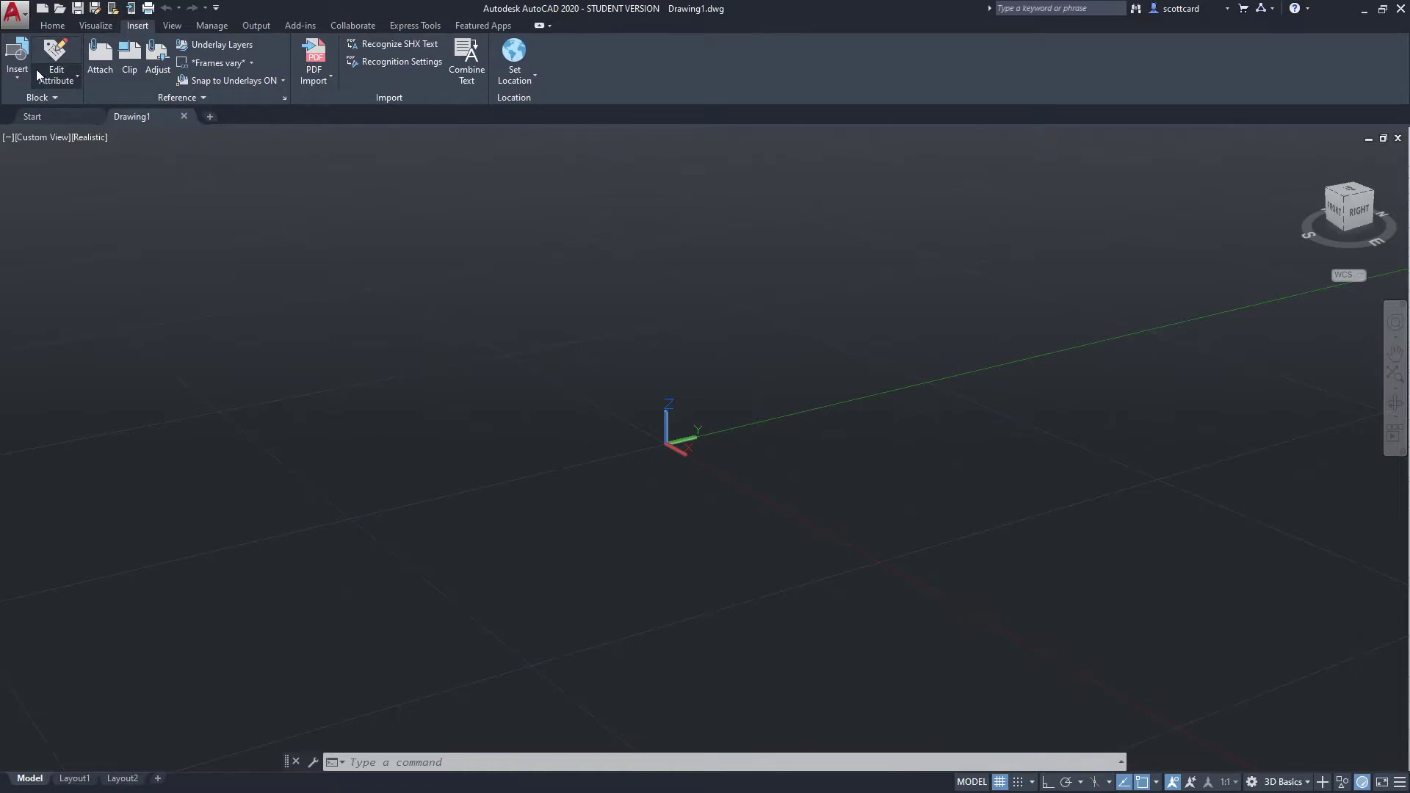
click(20, 79)
text(im)
key(Return)
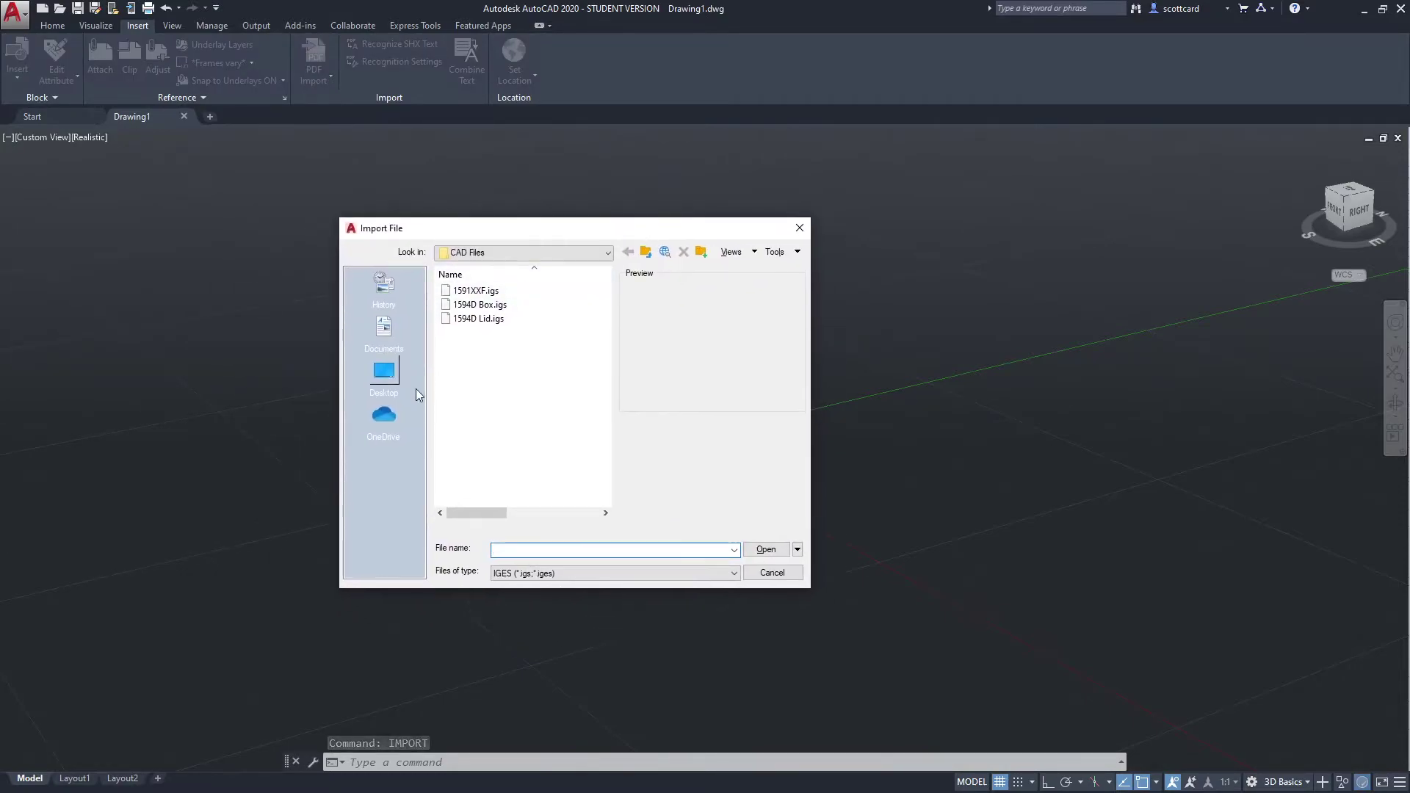
Step: Import 1591XXFGY.stp from the Desktop, with Files of type set to STEP
click(390, 371)
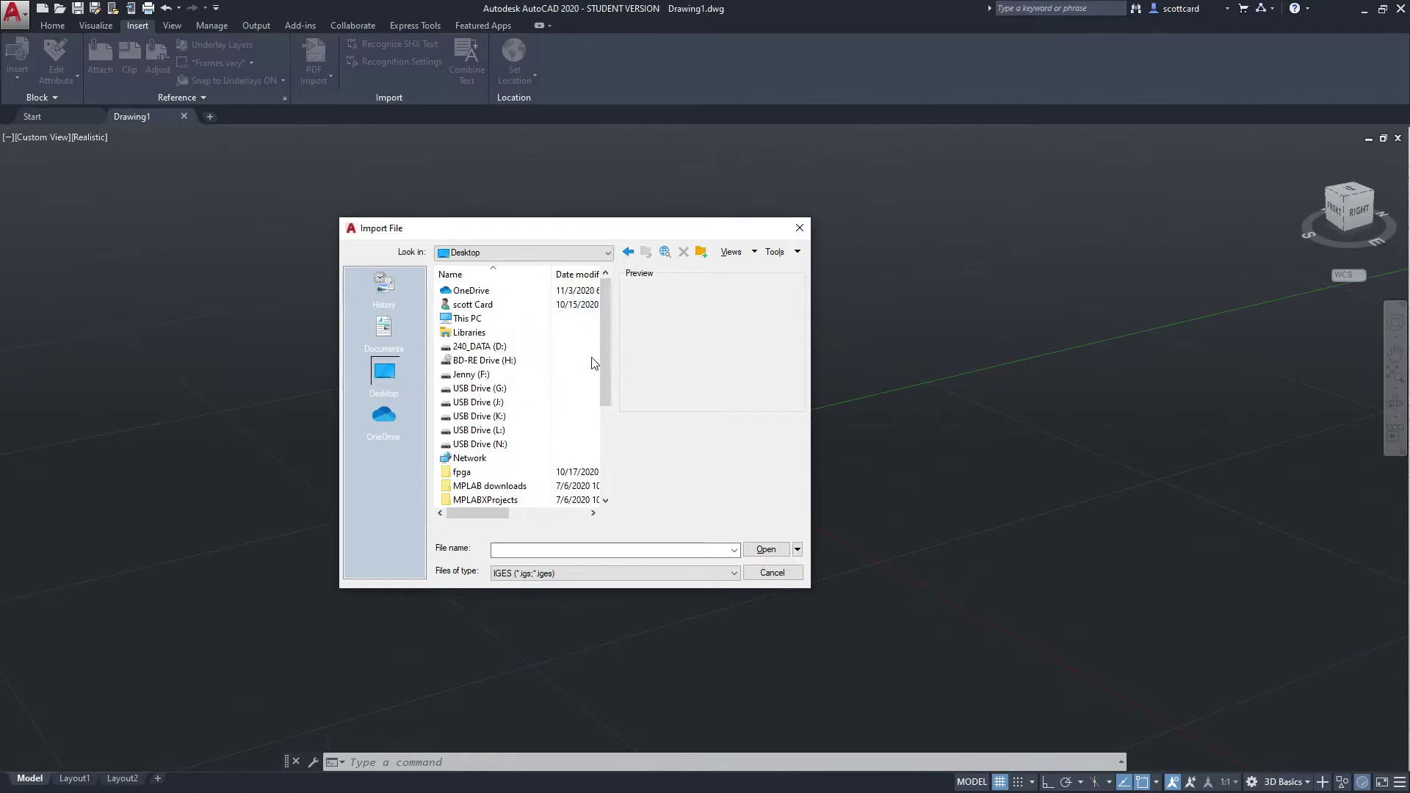
drag(606, 371, 603, 457)
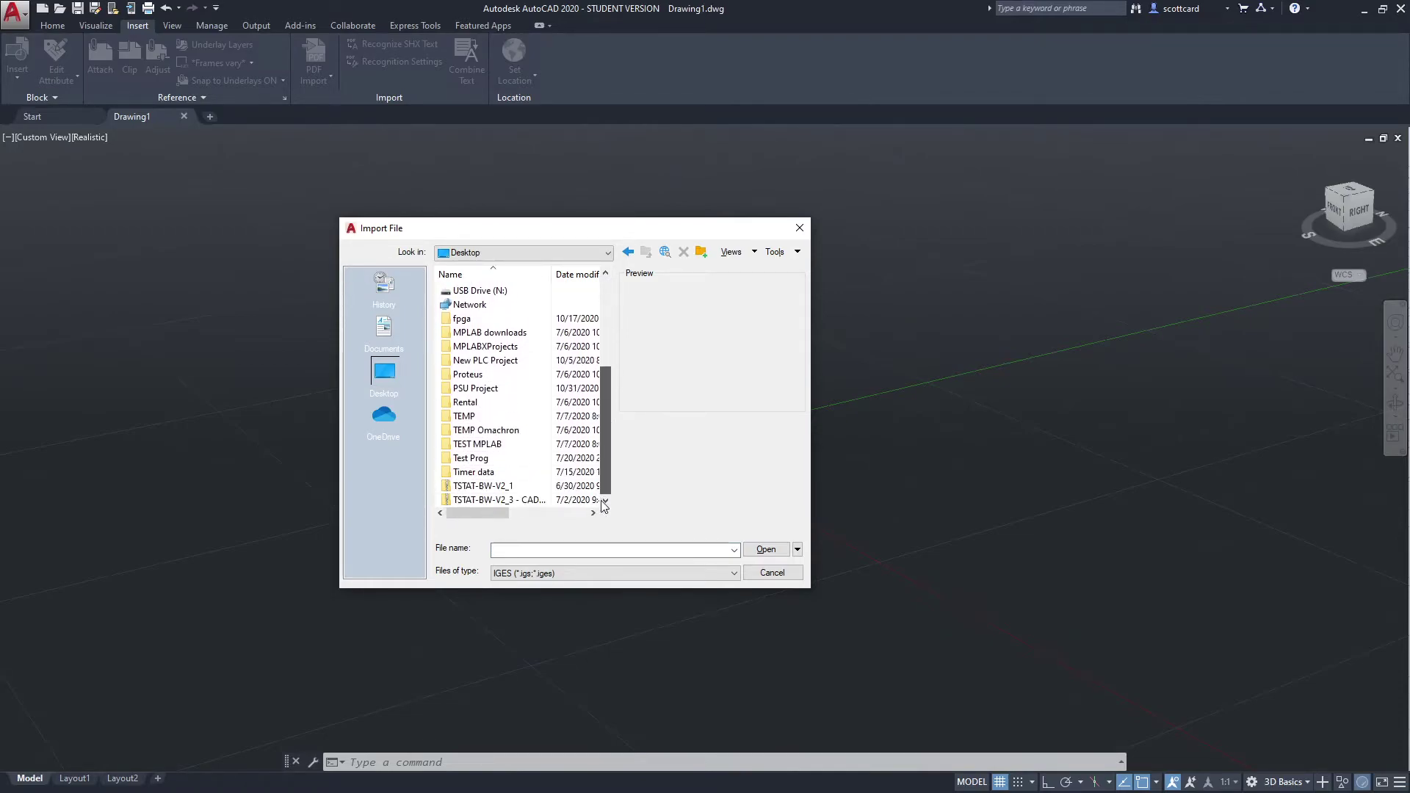
click(539, 575)
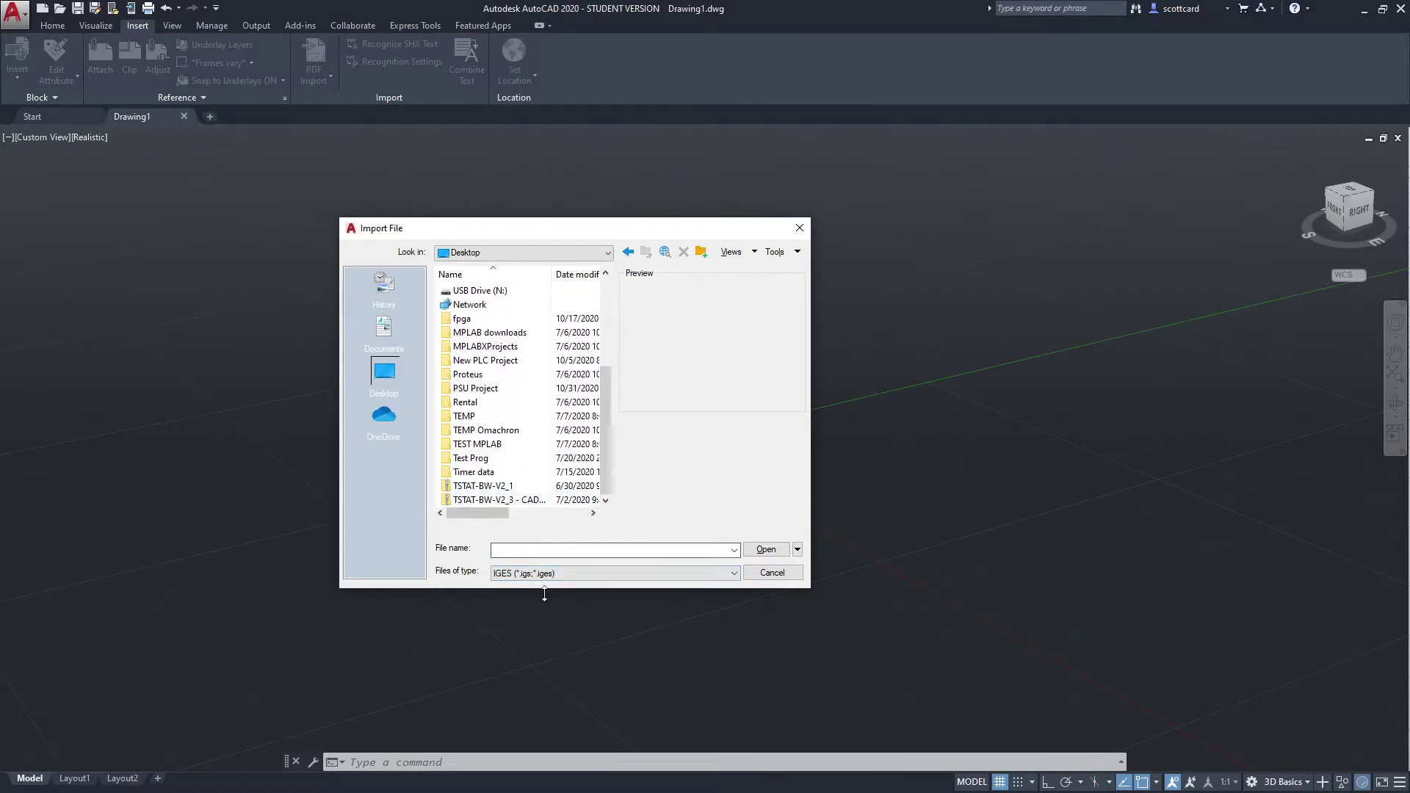
click(580, 579)
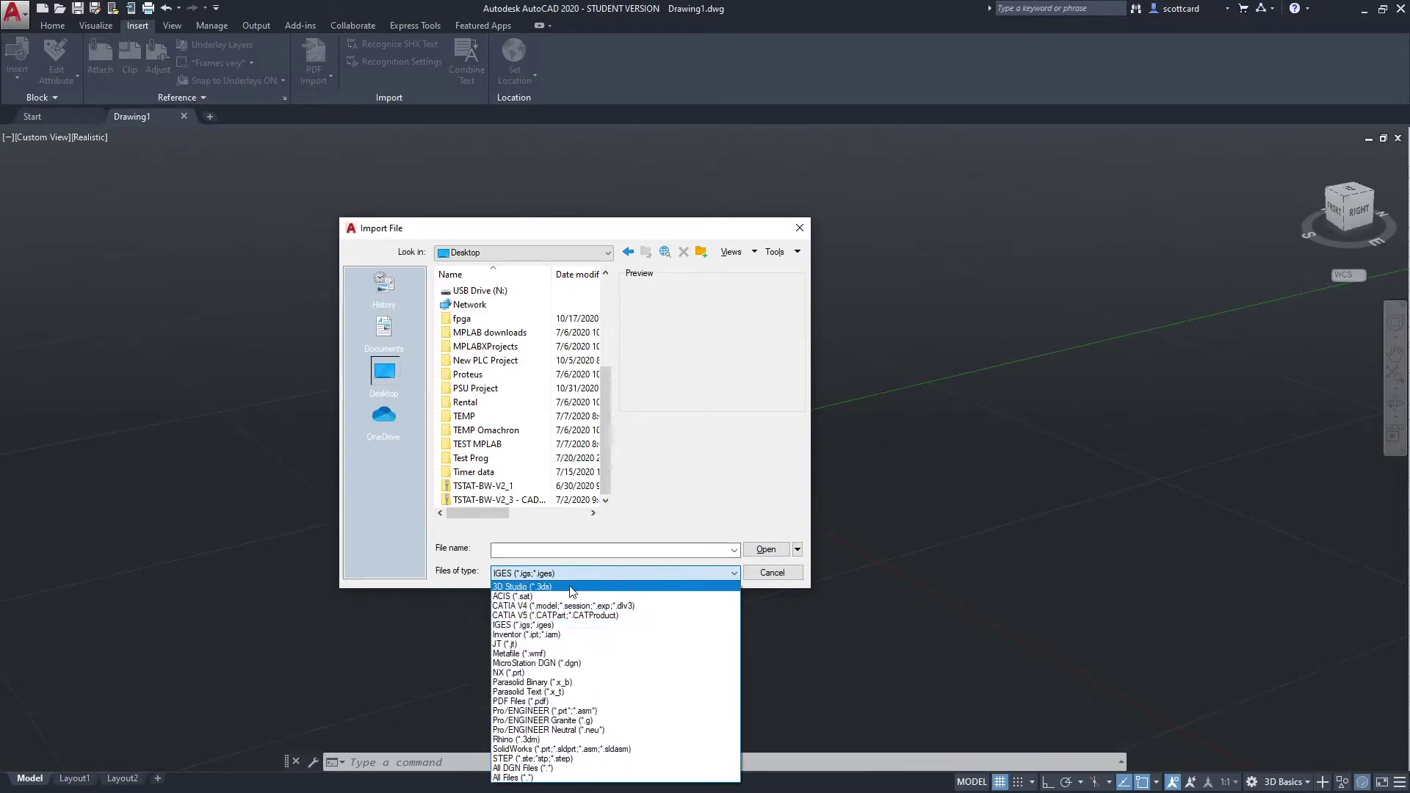
click(566, 758)
scroll(522, 426, down, 4)
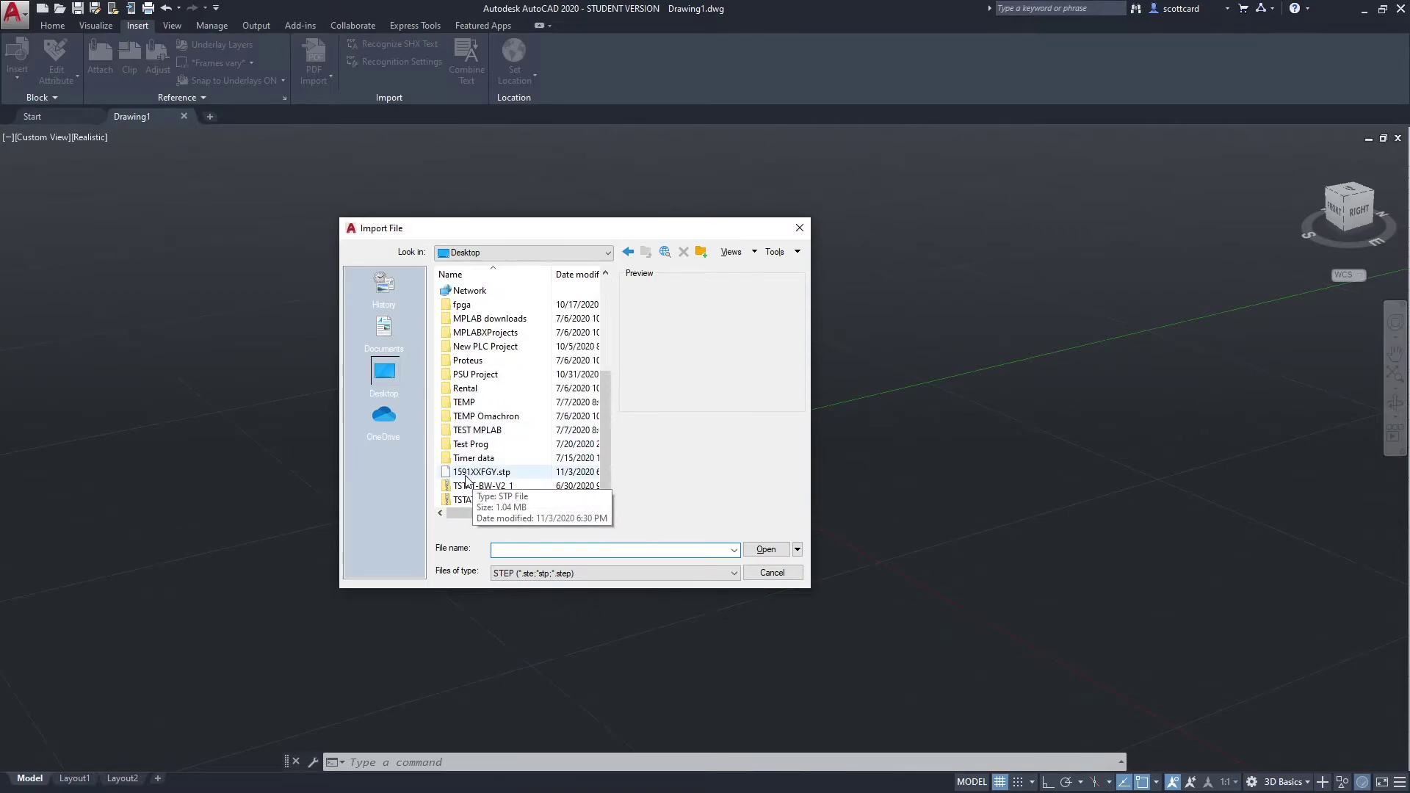
click(467, 477)
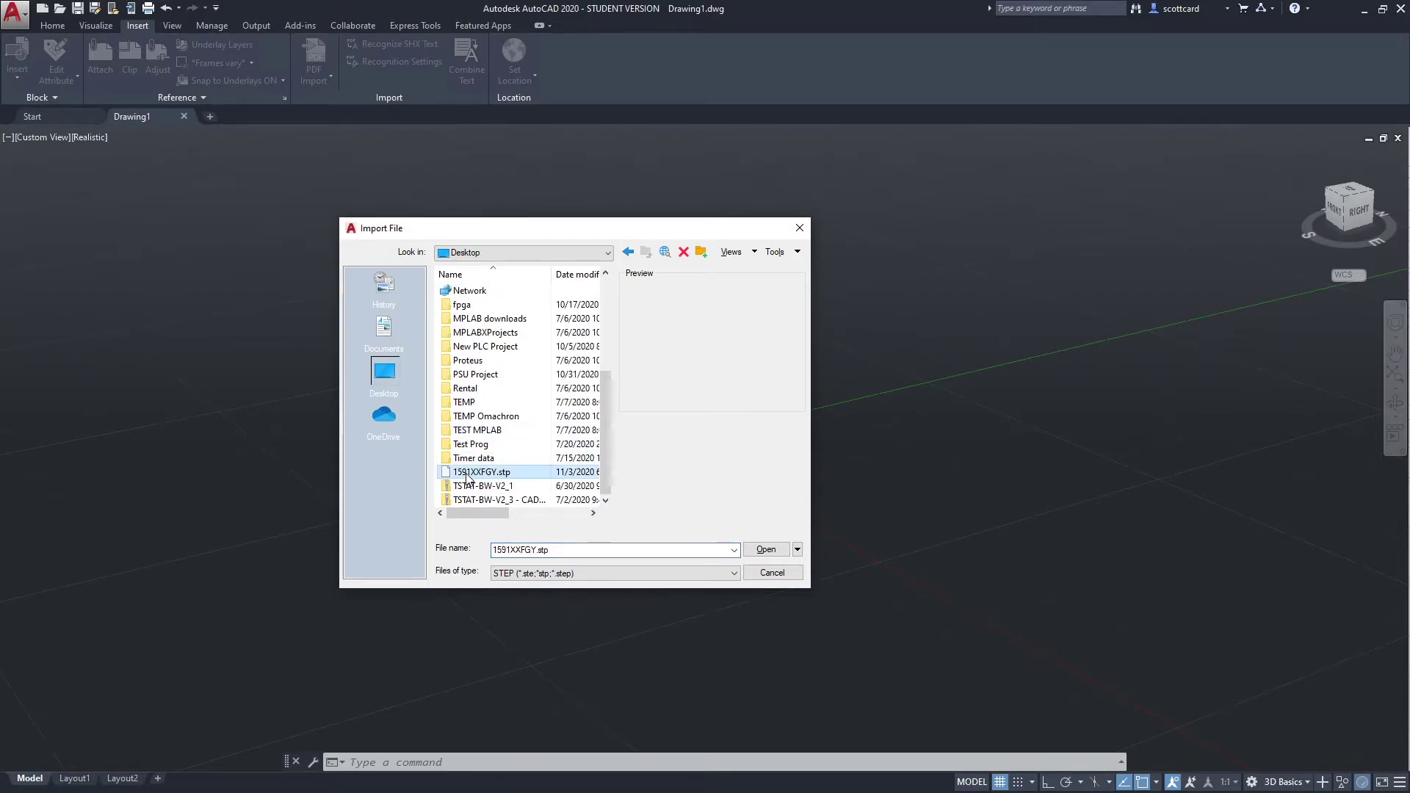
click(764, 549)
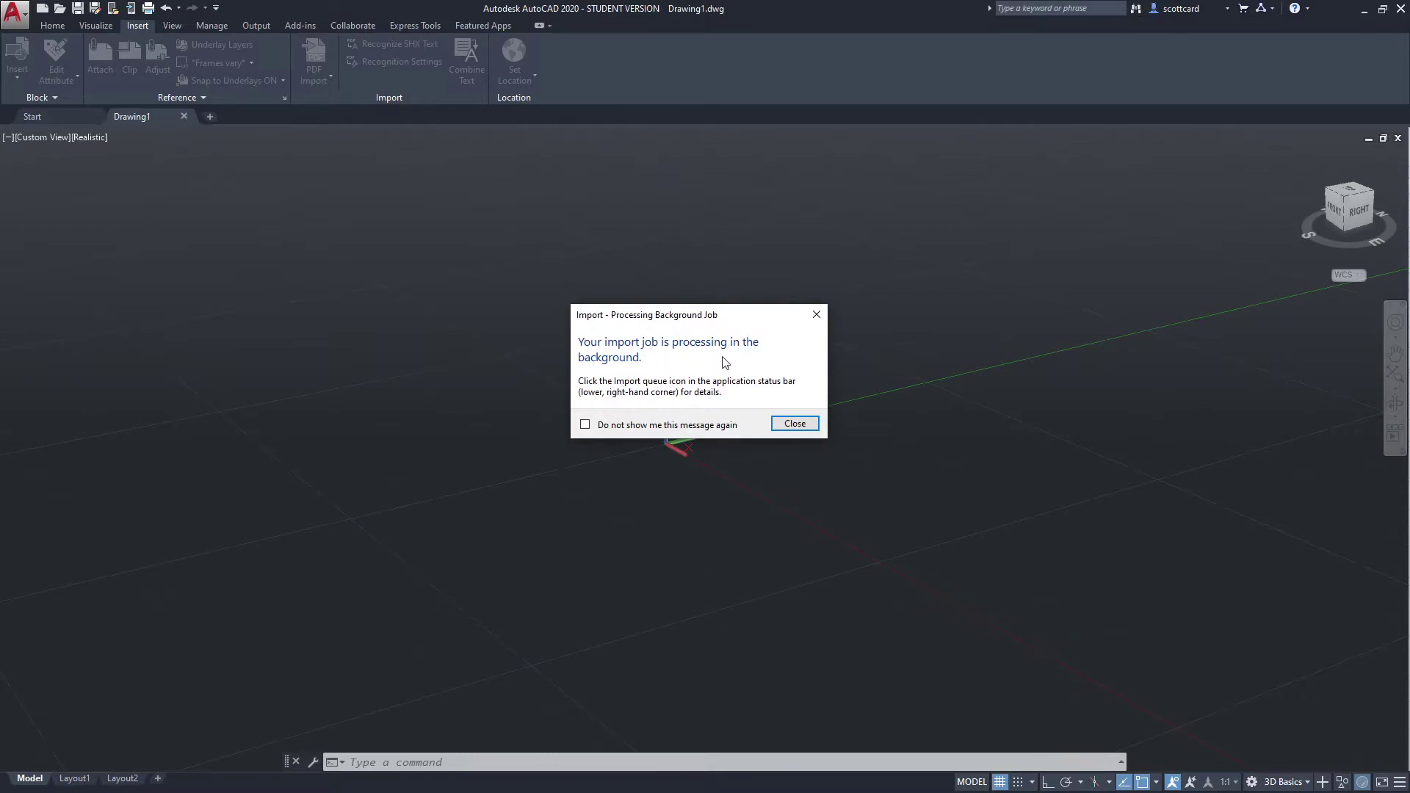
Step: Dismiss the import notice, insert the translated model, and orbit to its right and back faces
click(795, 425)
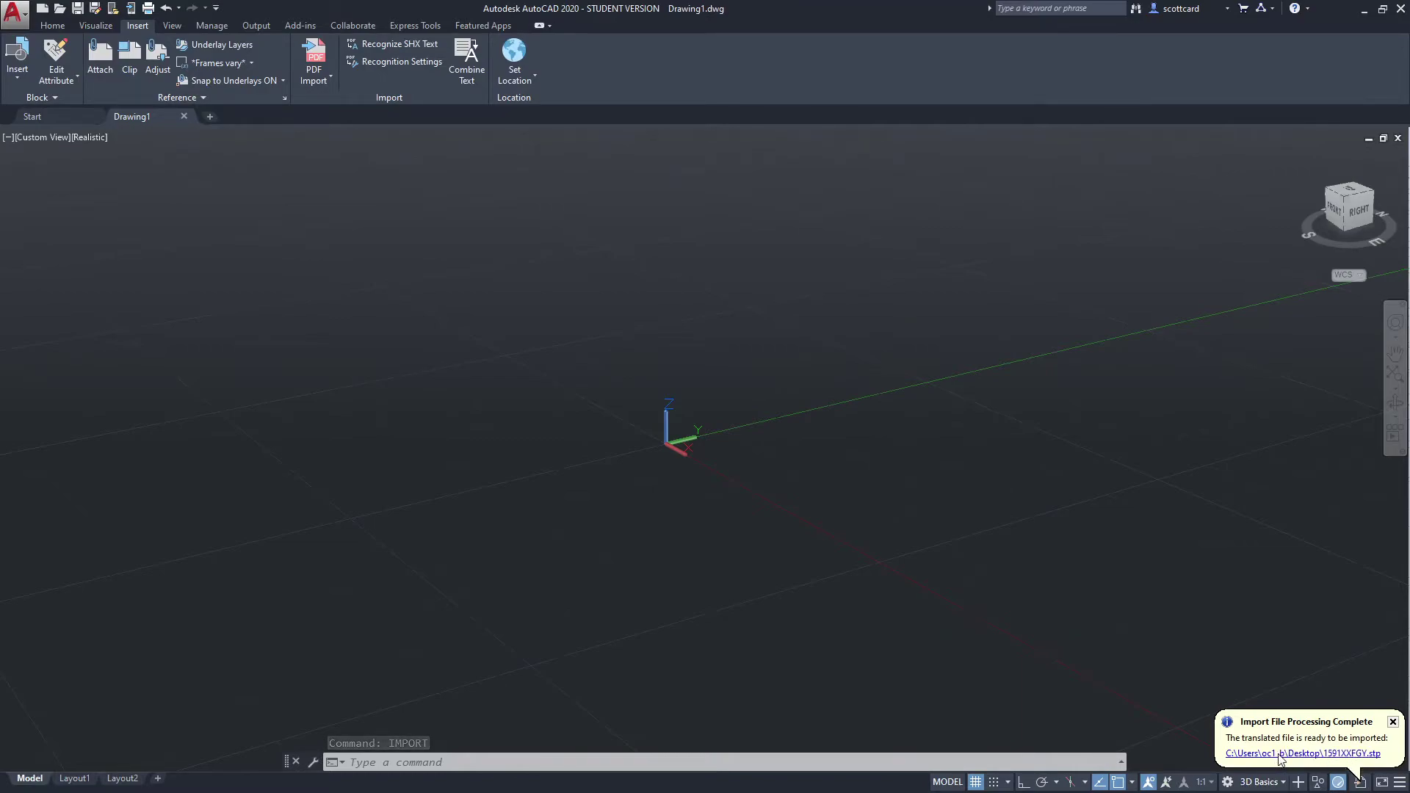
click(1279, 755)
scroll(705, 445, up, 5)
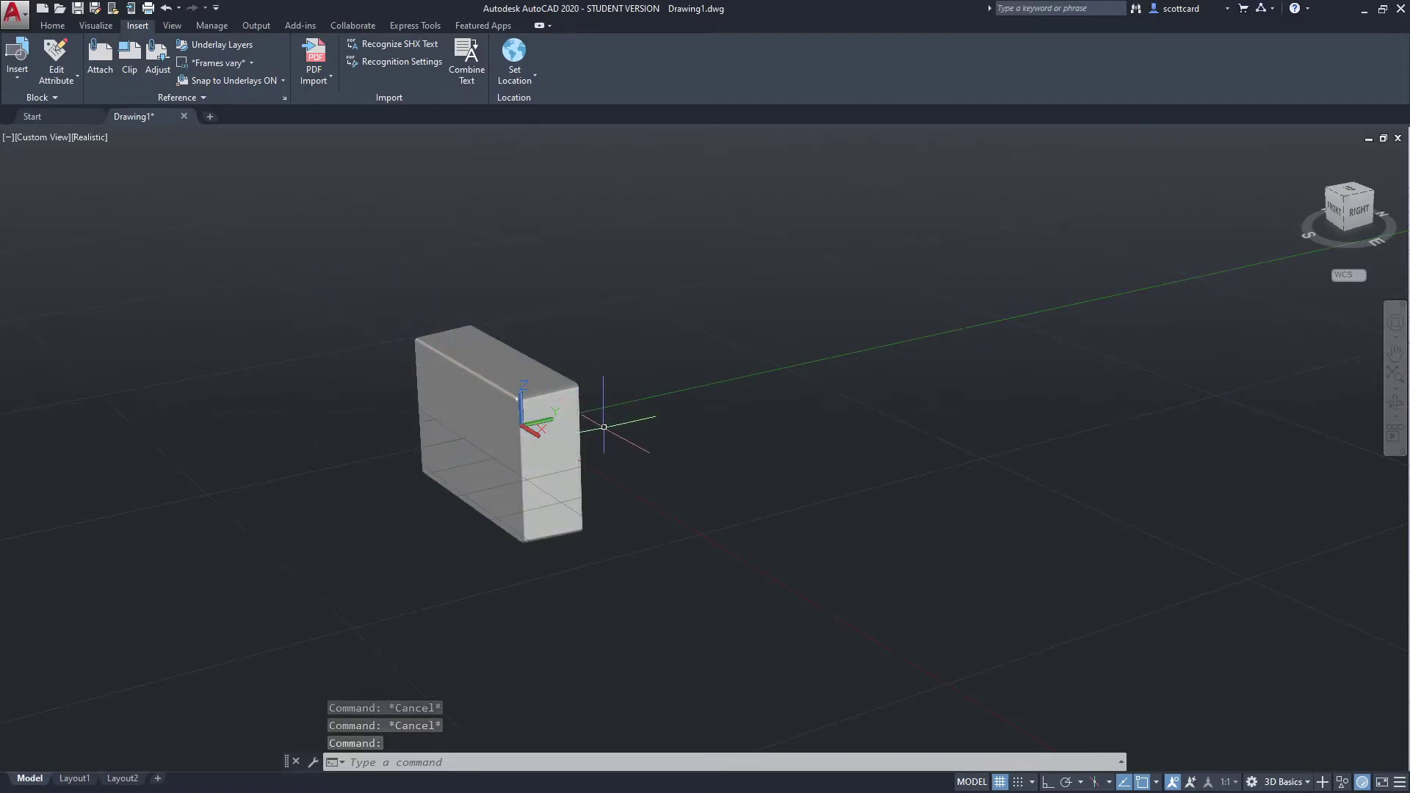
shift+middle_drag(597, 418, 734, 514)
scroll(717, 456, down, 3)
scroll(716, 455, up, 6)
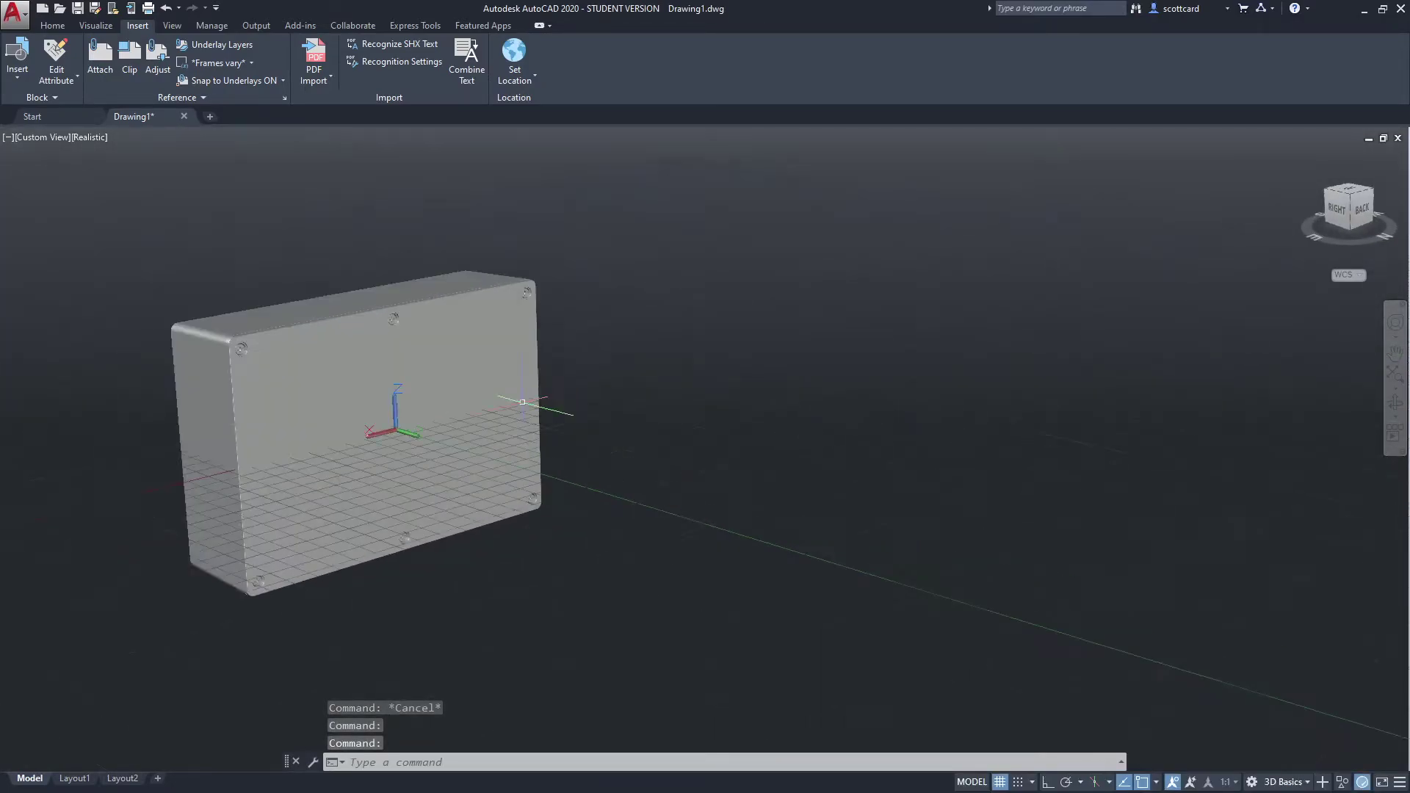
Step: Select the enclosure block, open its block definition, then cancel editing
click(328, 375)
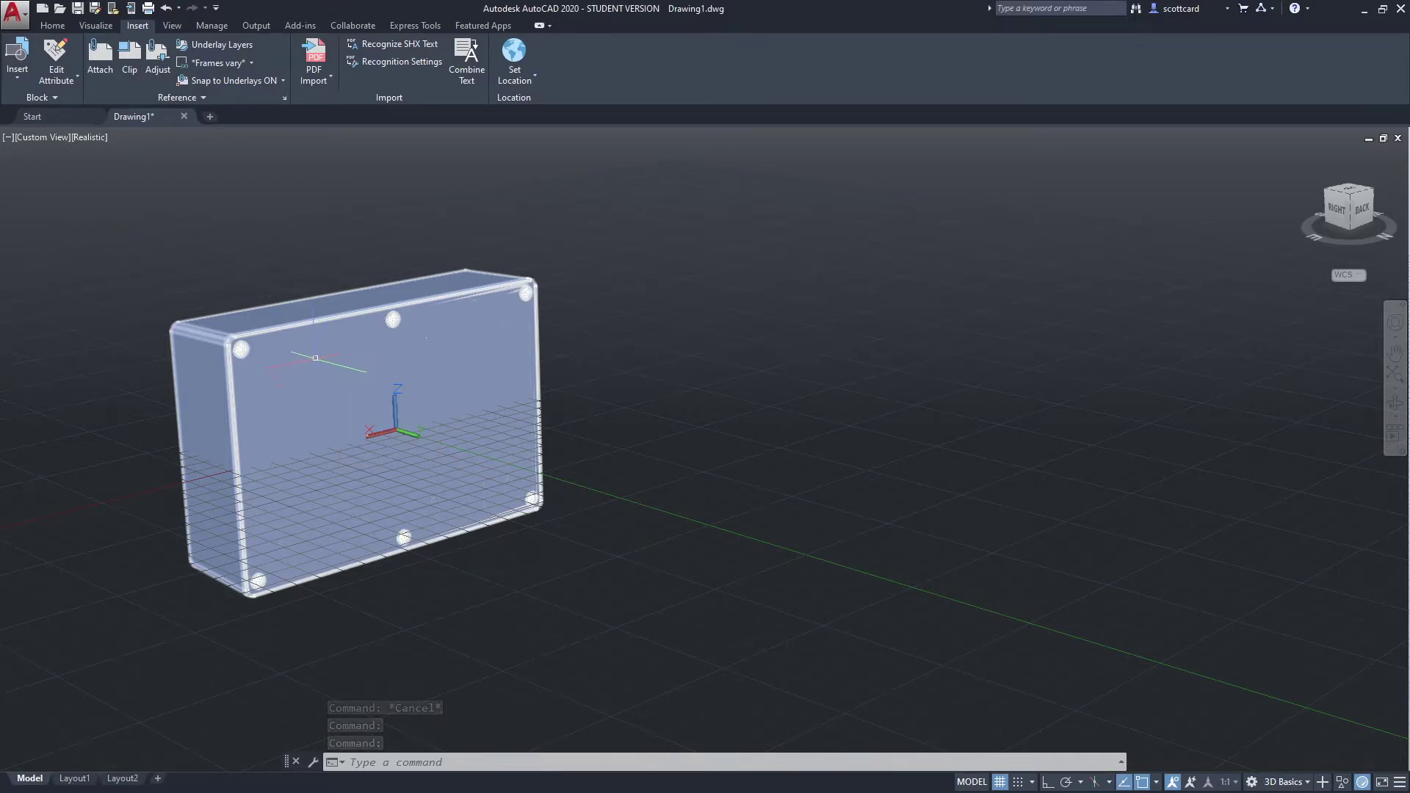
double_click(316, 363)
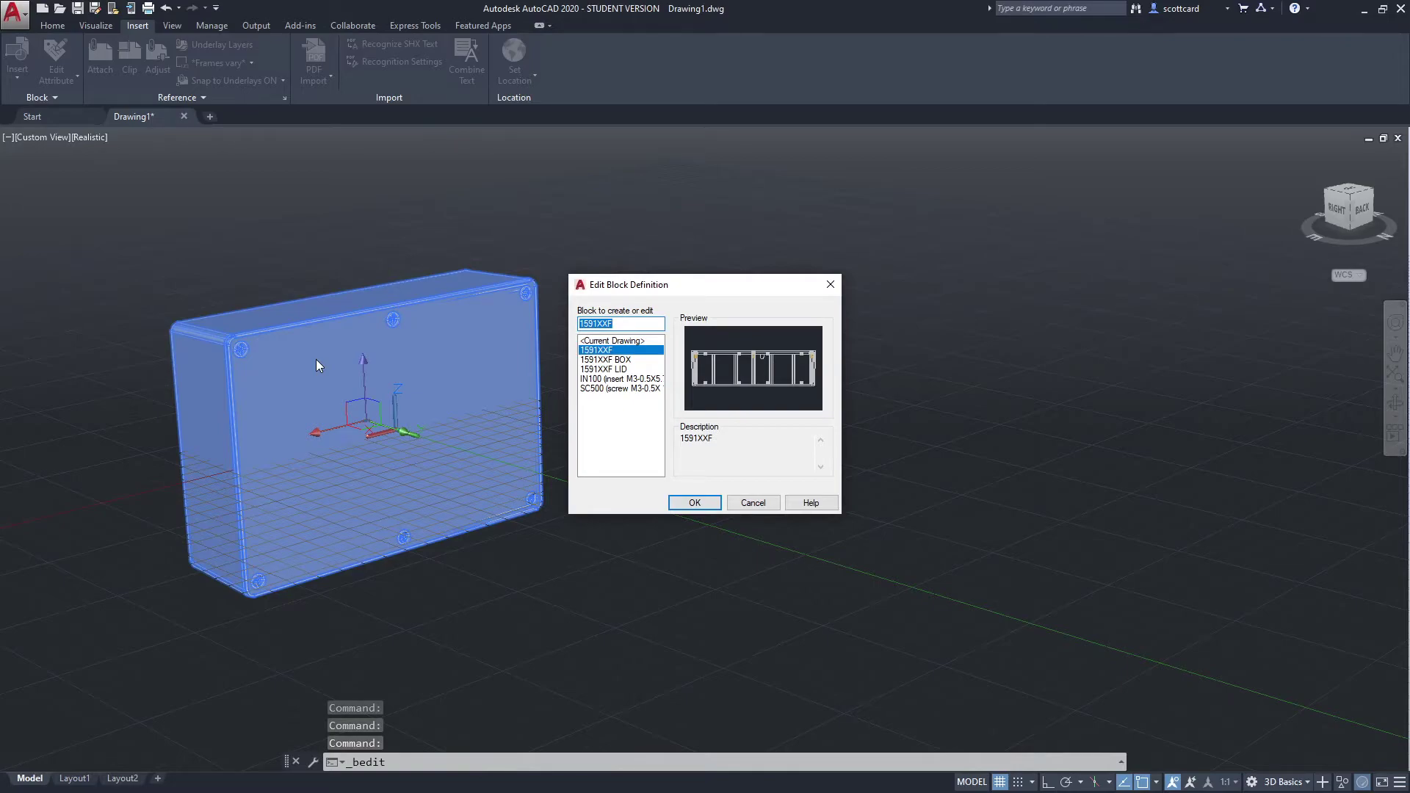
key(Escape)
key(Escape)
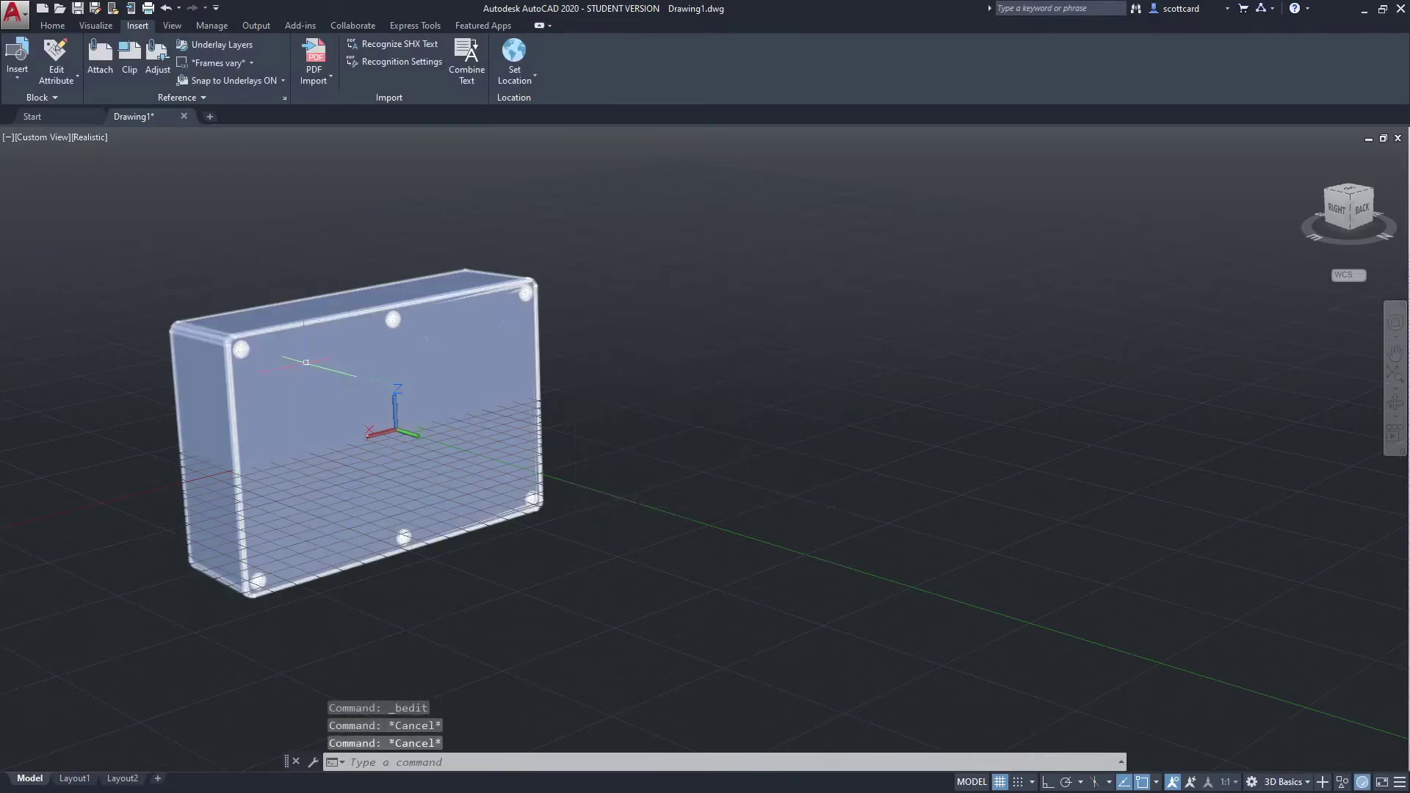
Step: Run BURST on the imported enclosure block
key(Escape)
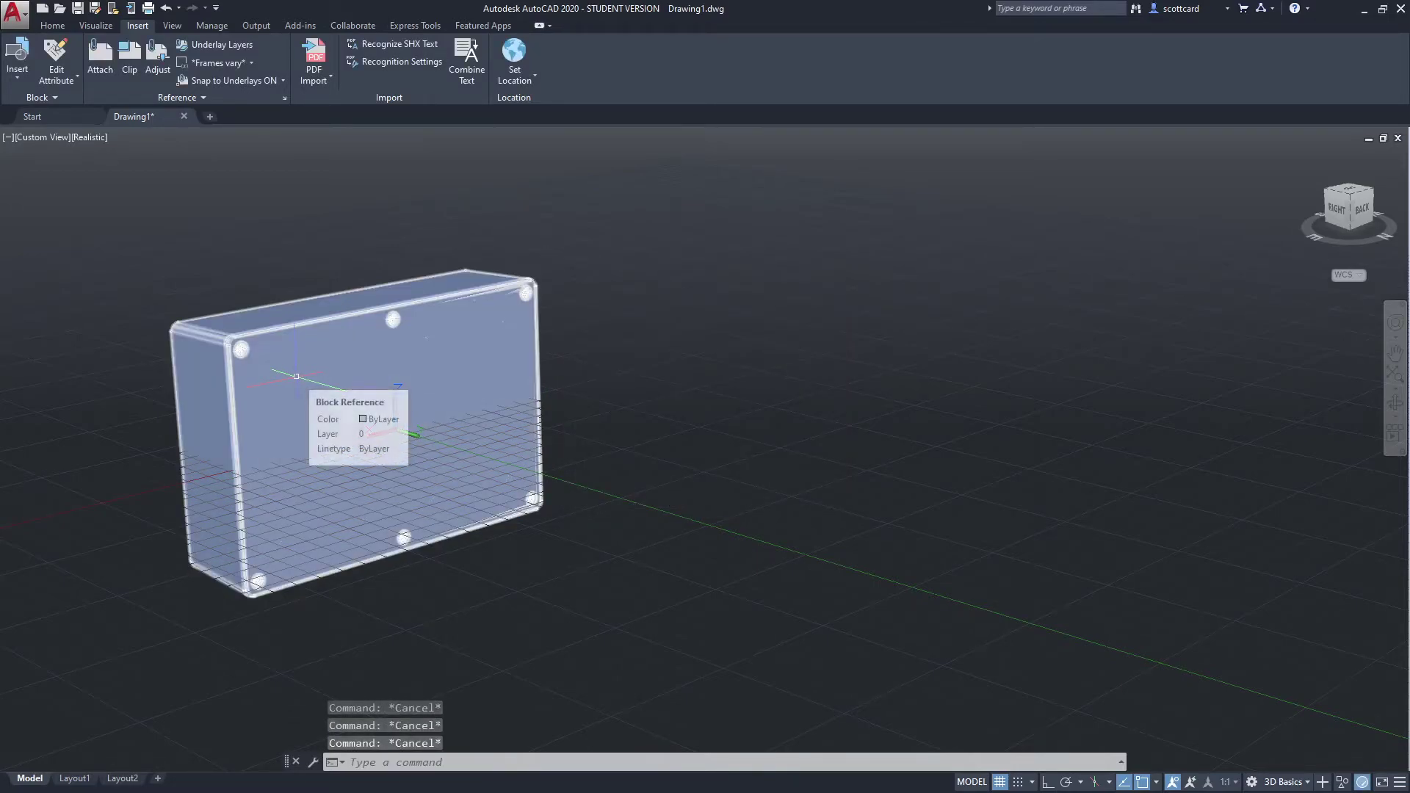
text(burst)
key(Return)
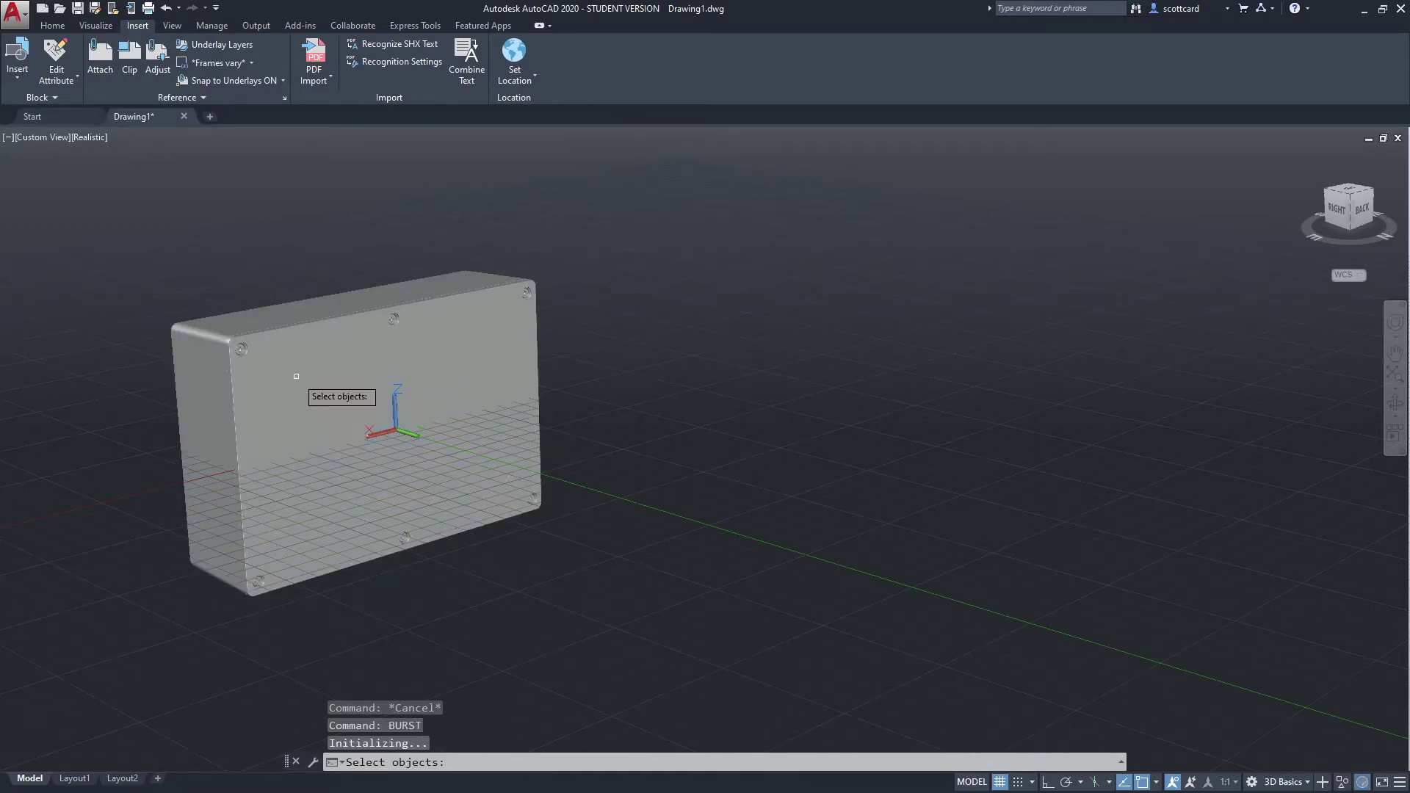
click(336, 388)
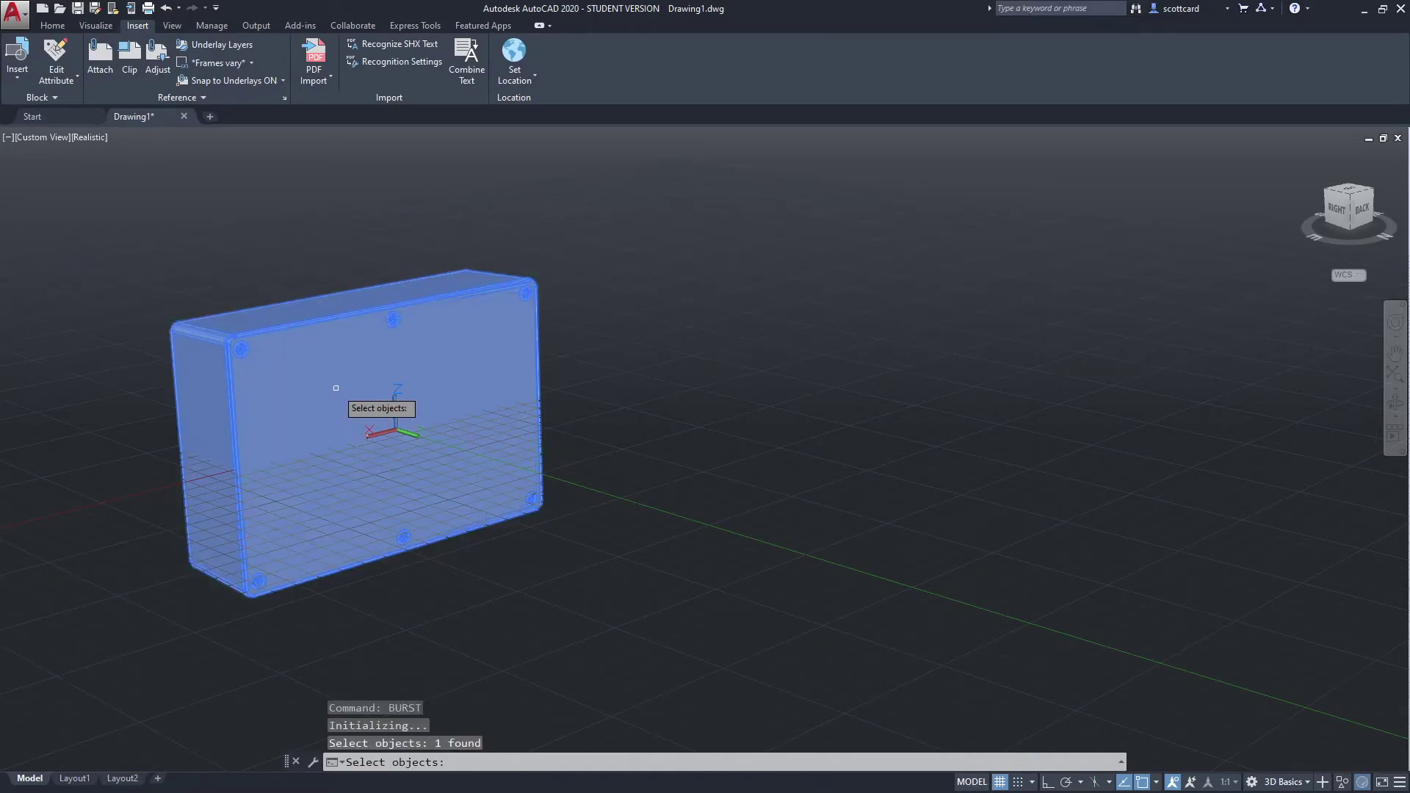
key(Return)
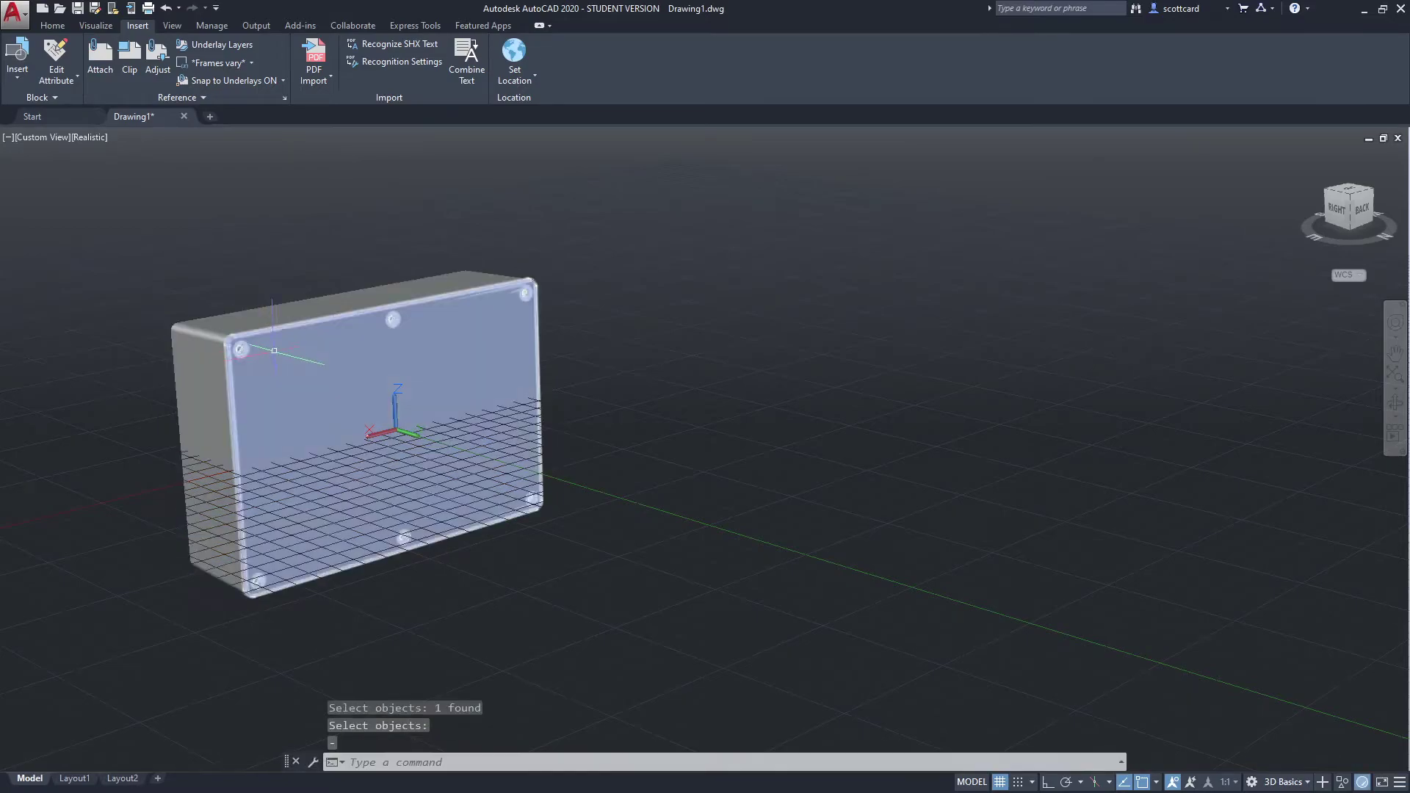
Step: Zoom in closer and BURST the lid and box body into separate solids
scroll(274, 351, up, 2)
middle_drag(227, 332, 500, 358)
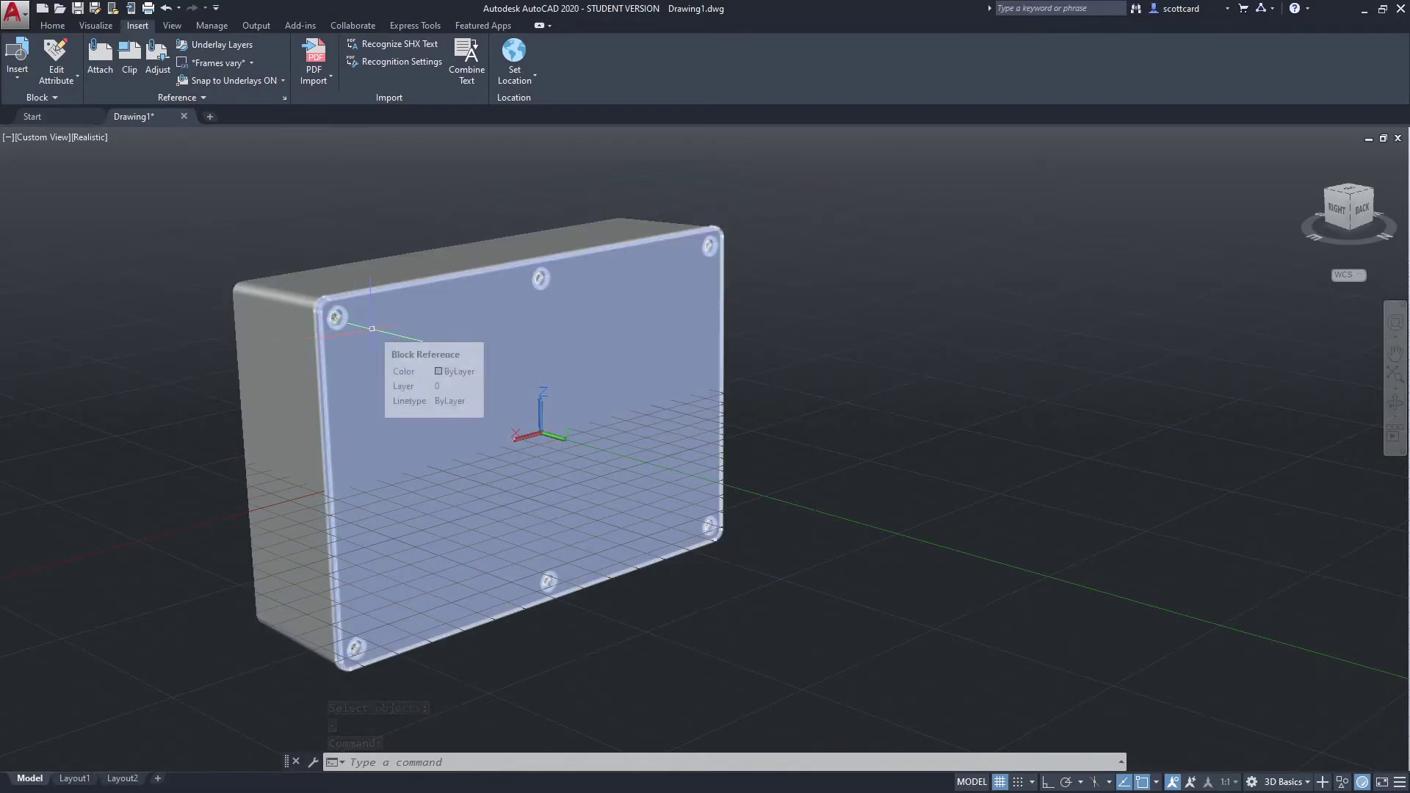
key(Escape)
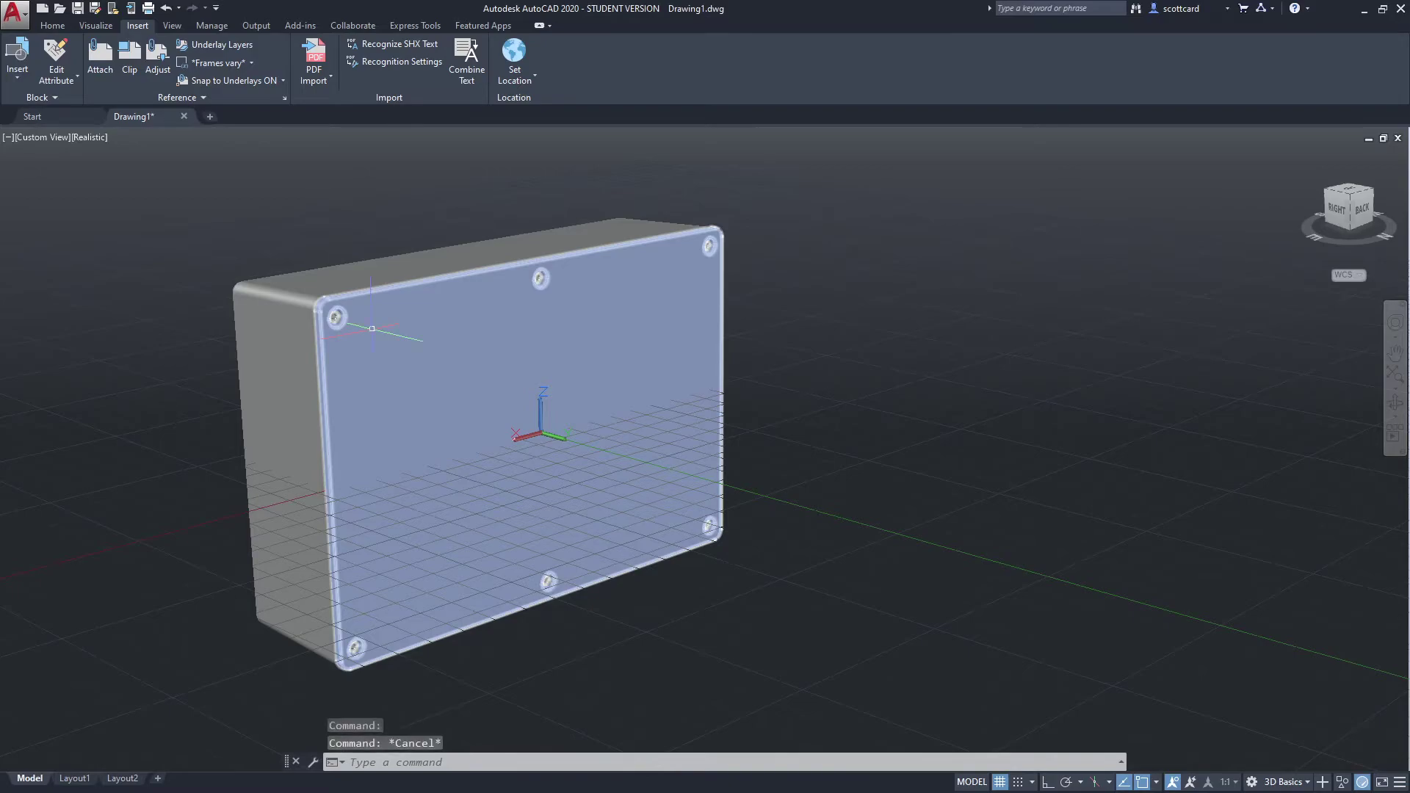
text(burst)
key(Return)
click(372, 329)
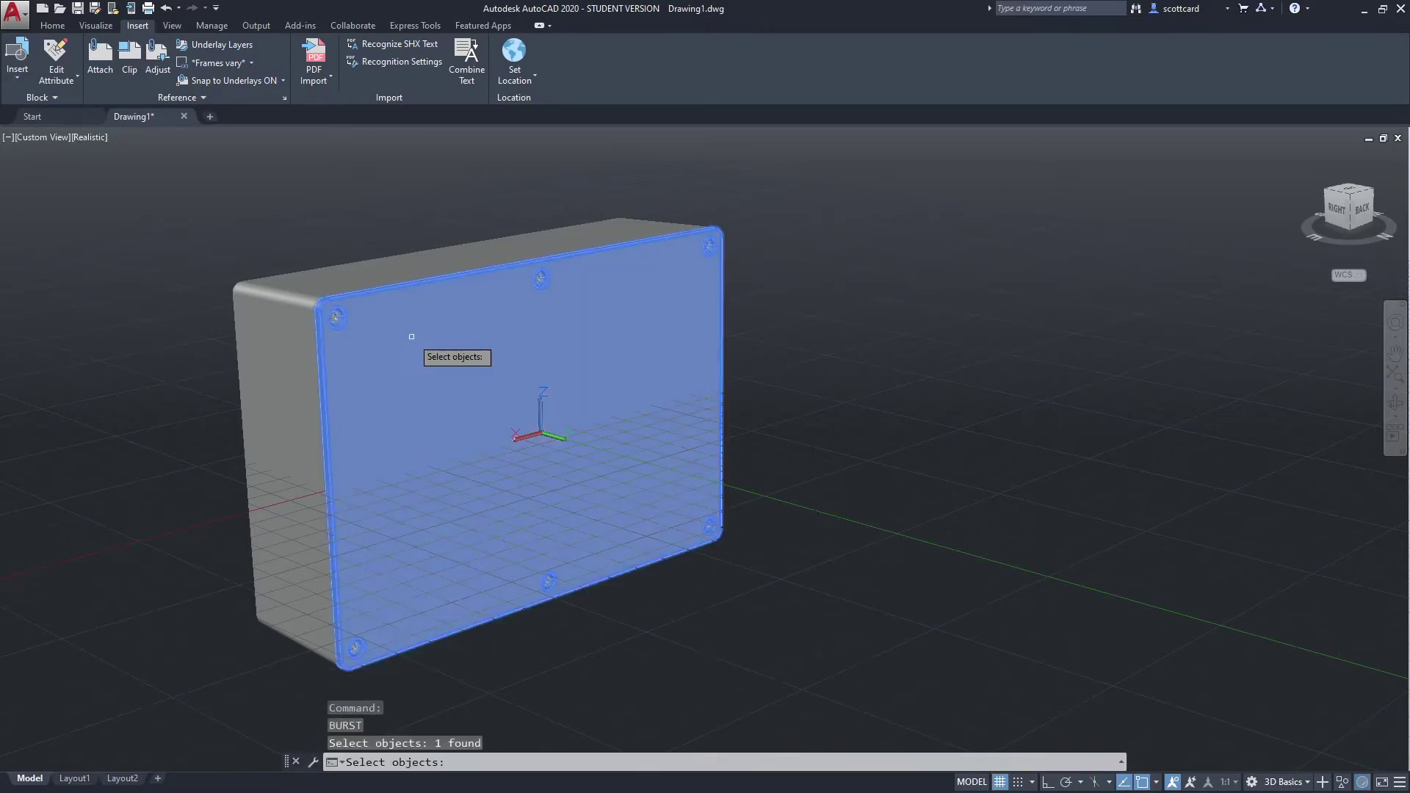
click(302, 345)
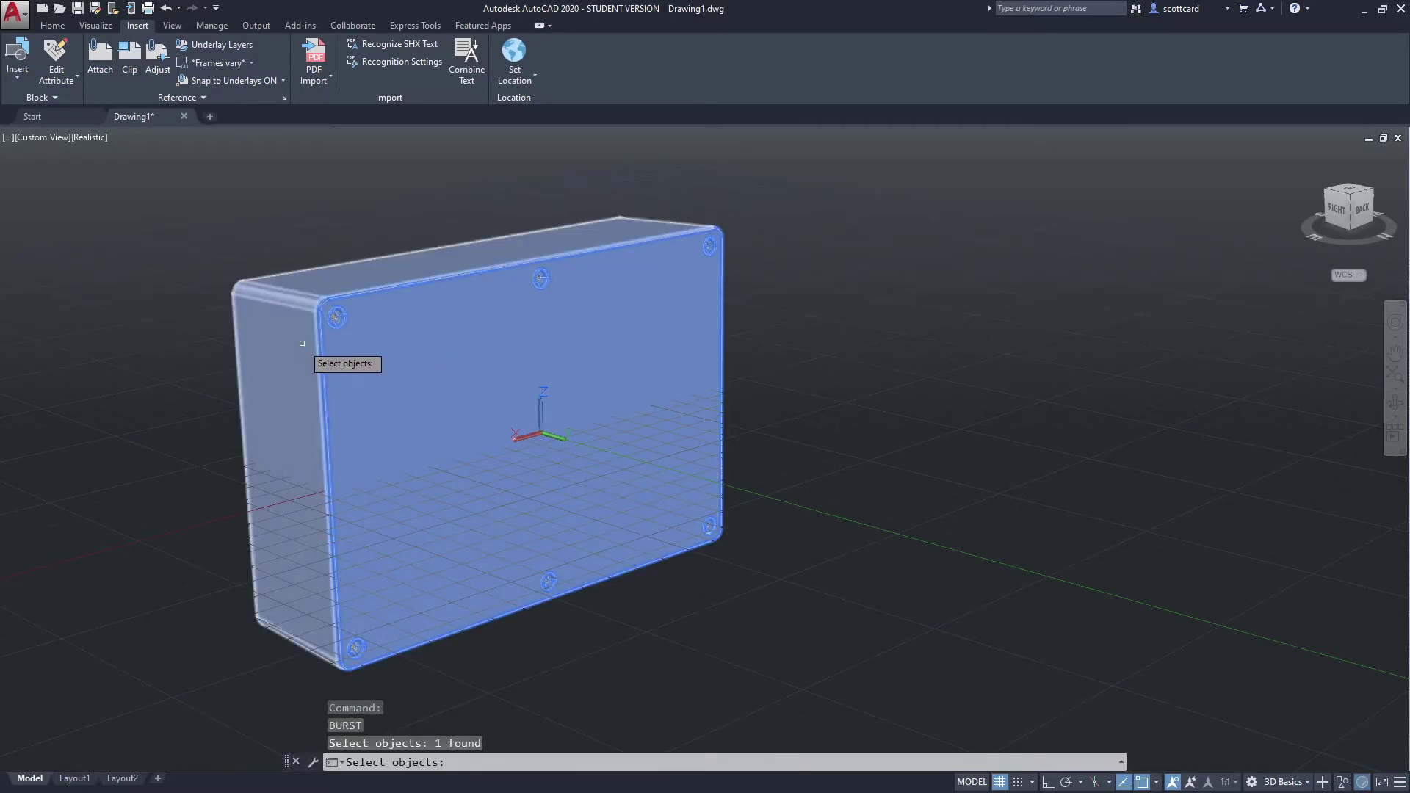
key(Return)
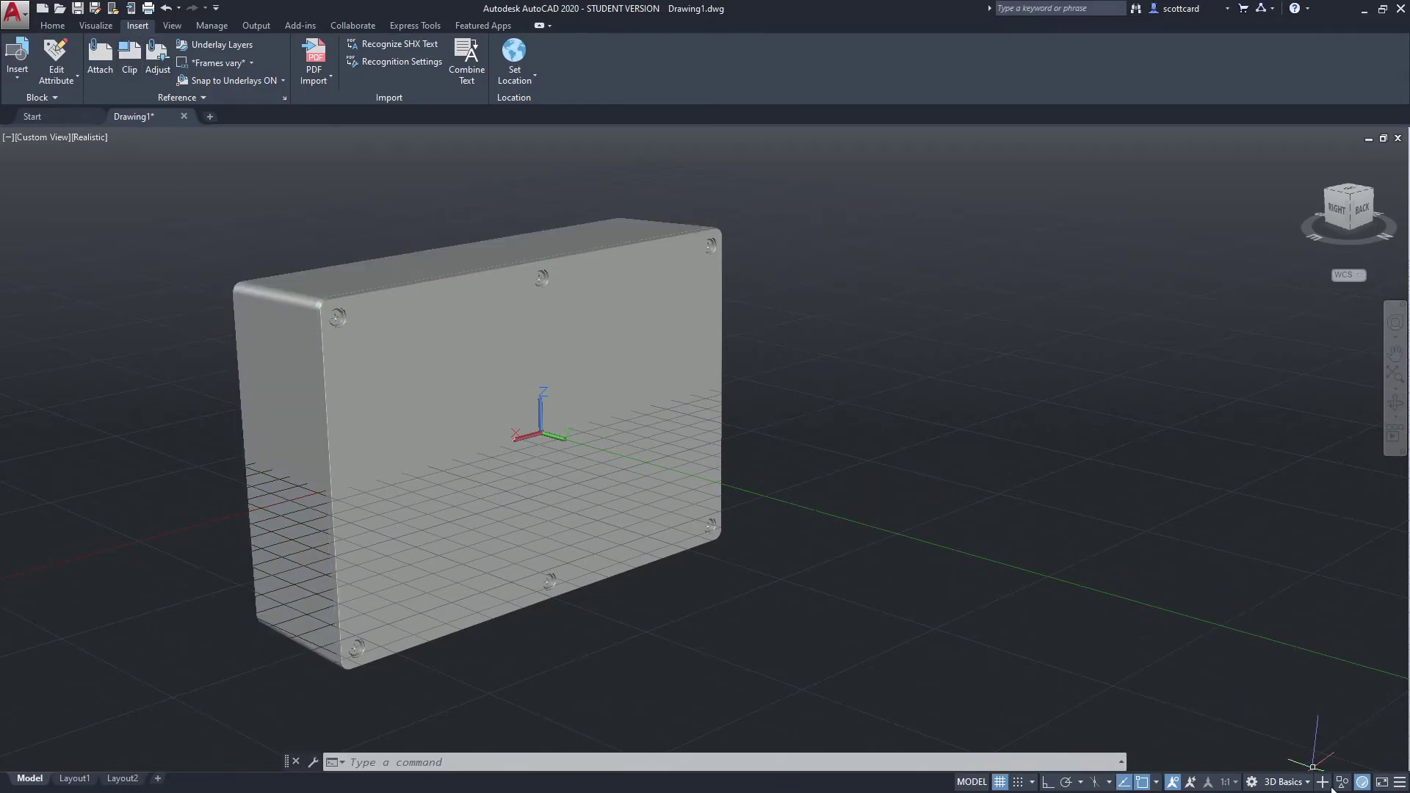
Step: Switch from 3D Basics to the 3D Modeling workspace and clear leftover prompts
click(1286, 783)
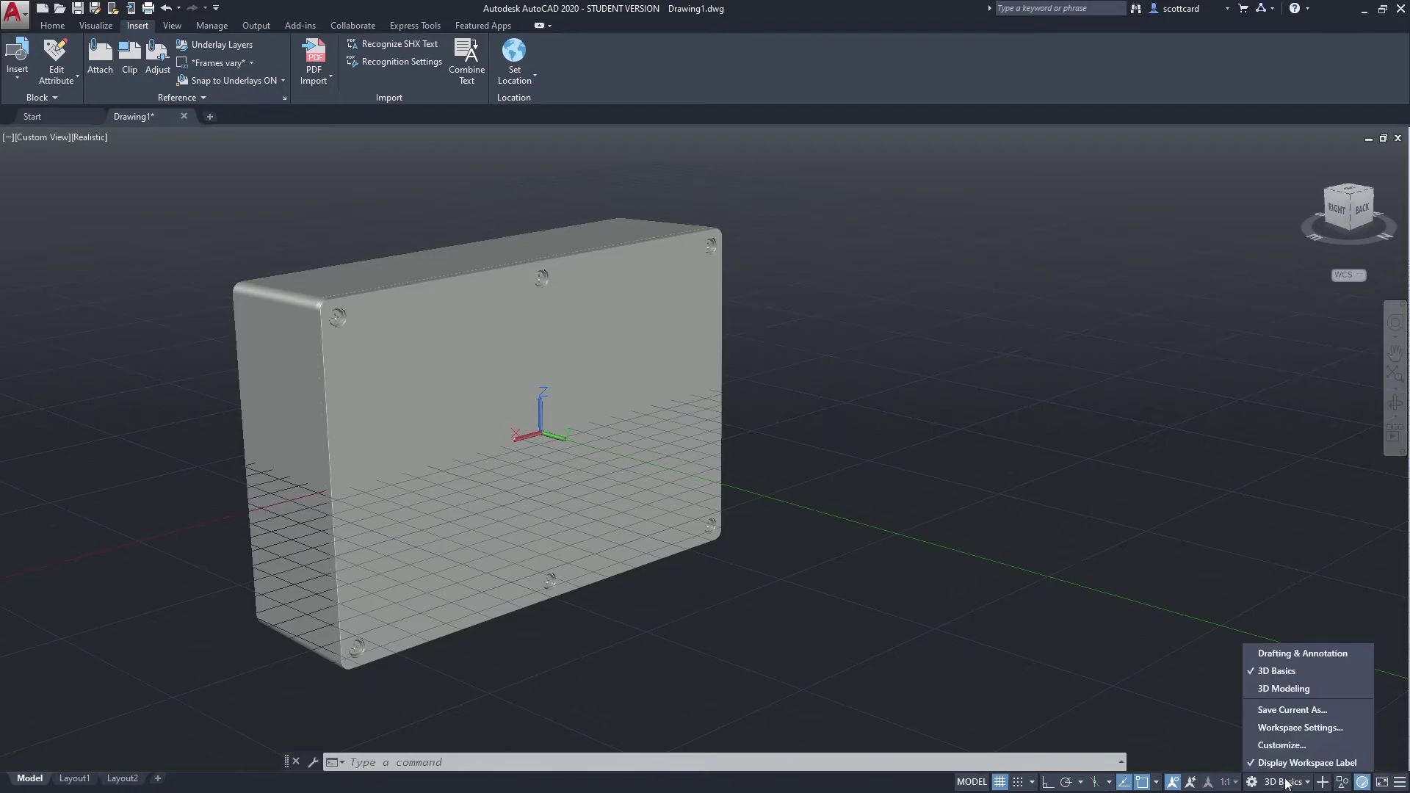
click(1282, 689)
key(Return)
key(Escape)
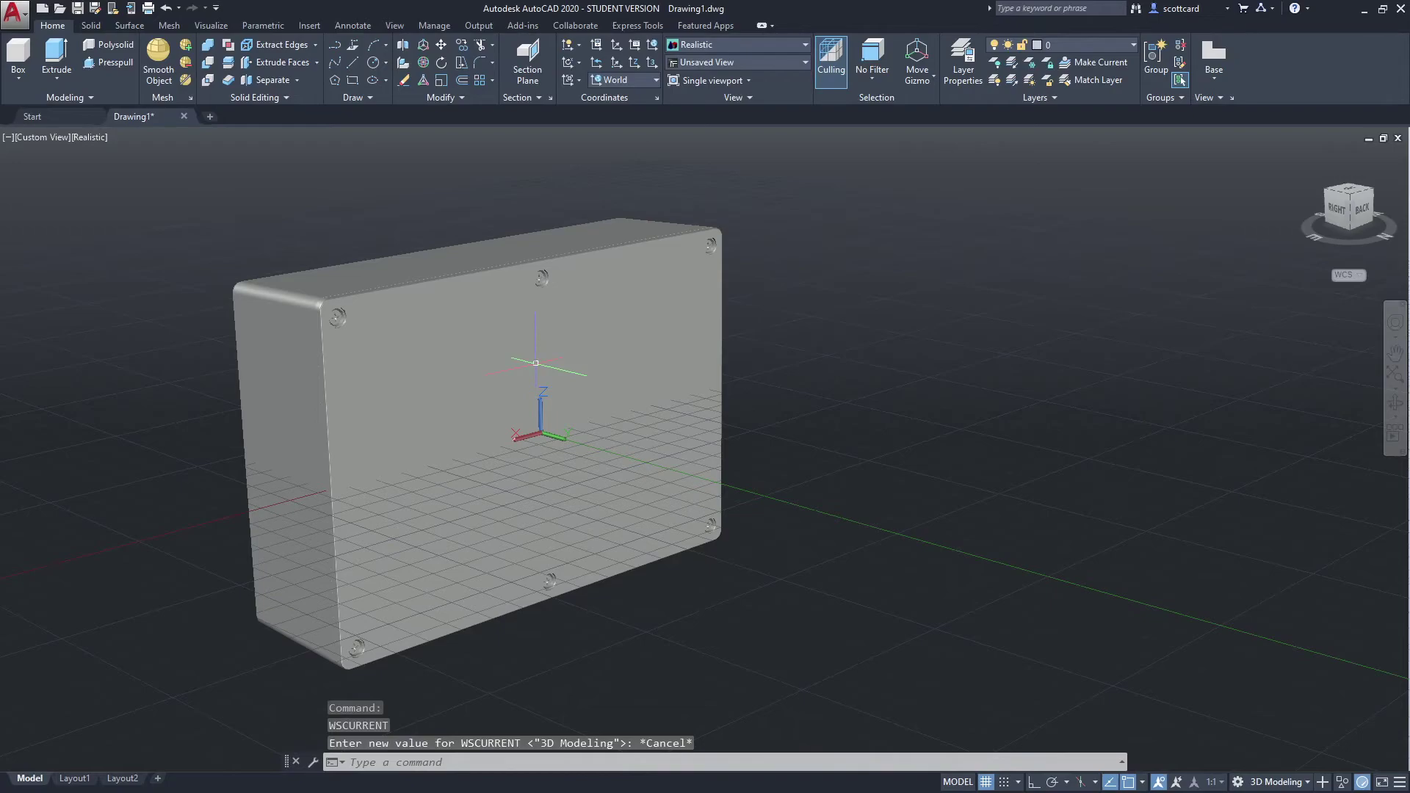
key(Escape)
key(Escape)
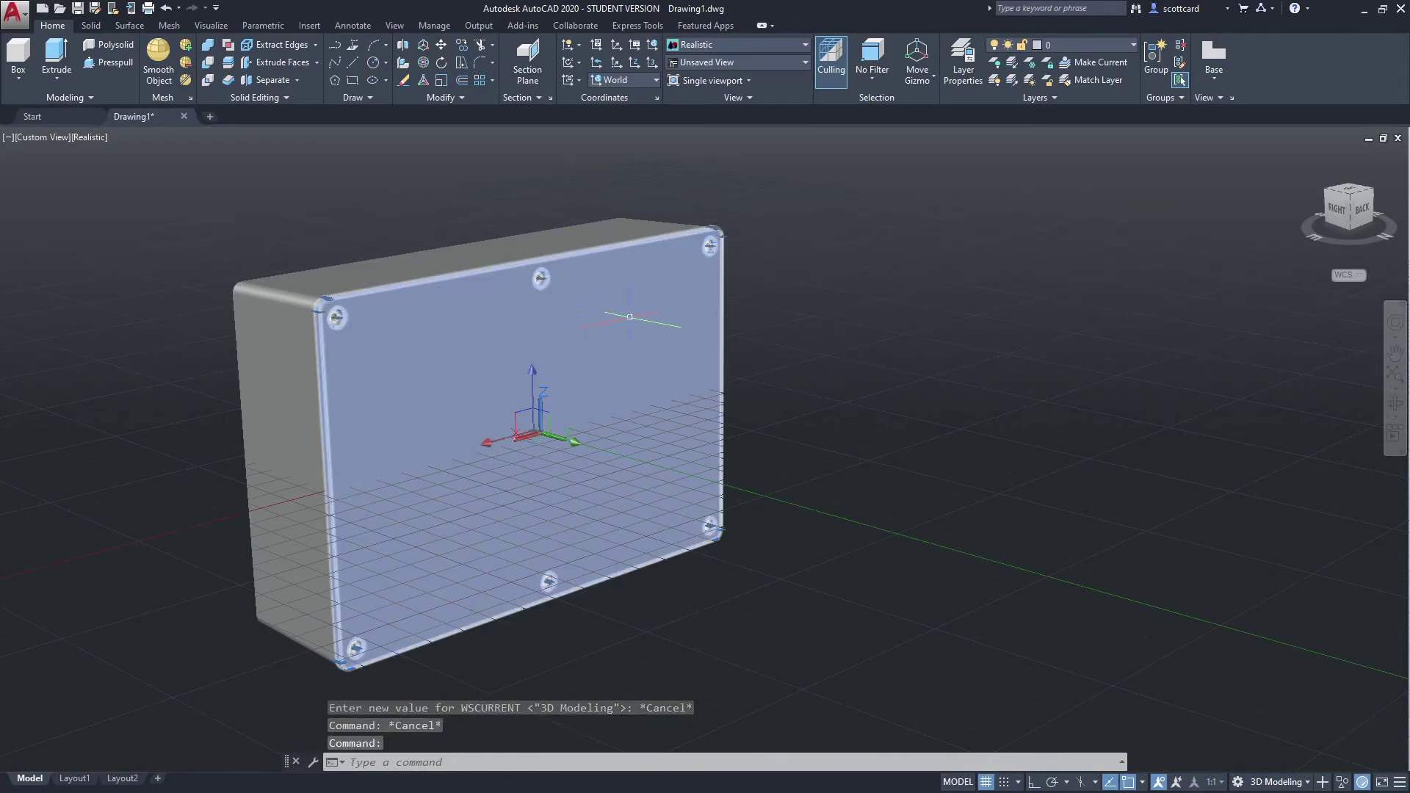
key(Escape)
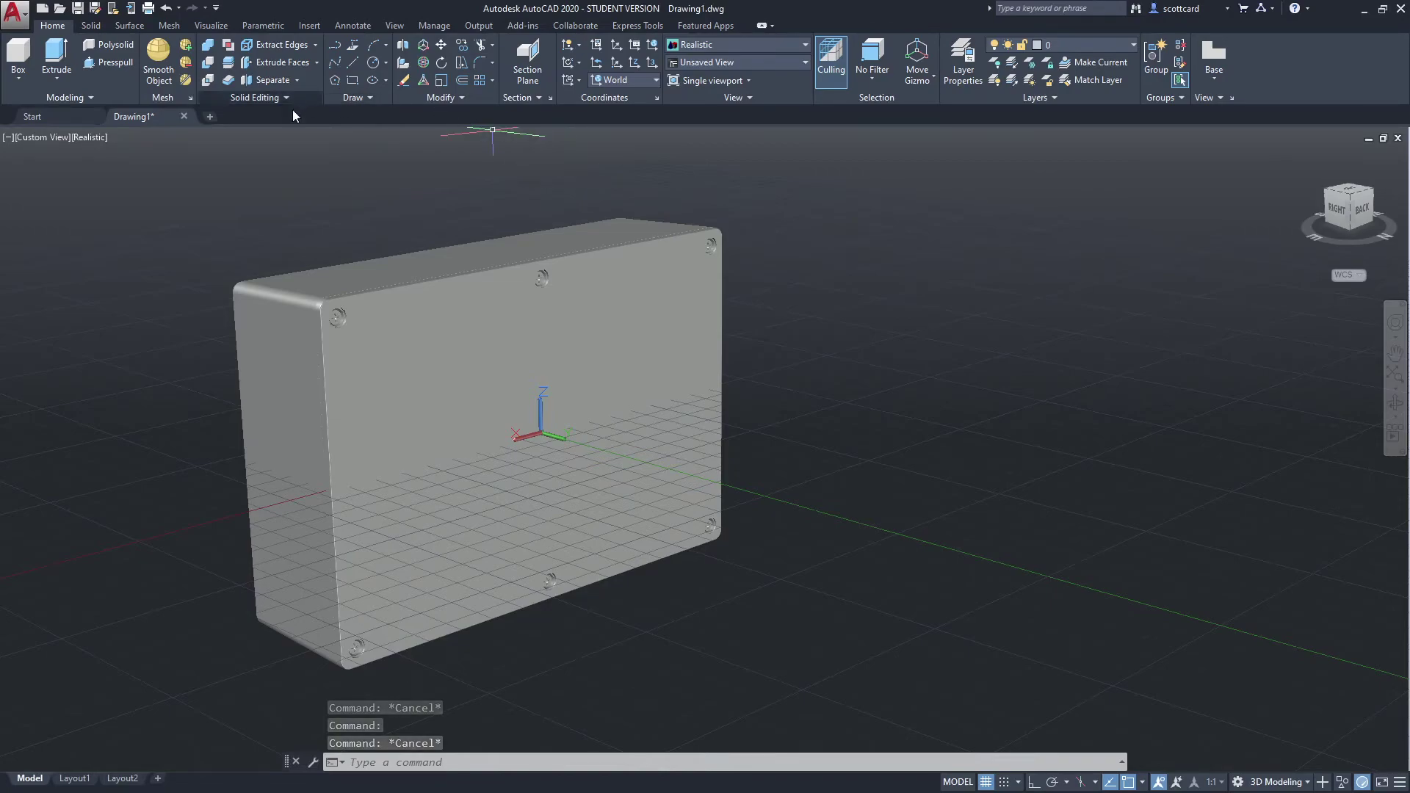
text(lar)
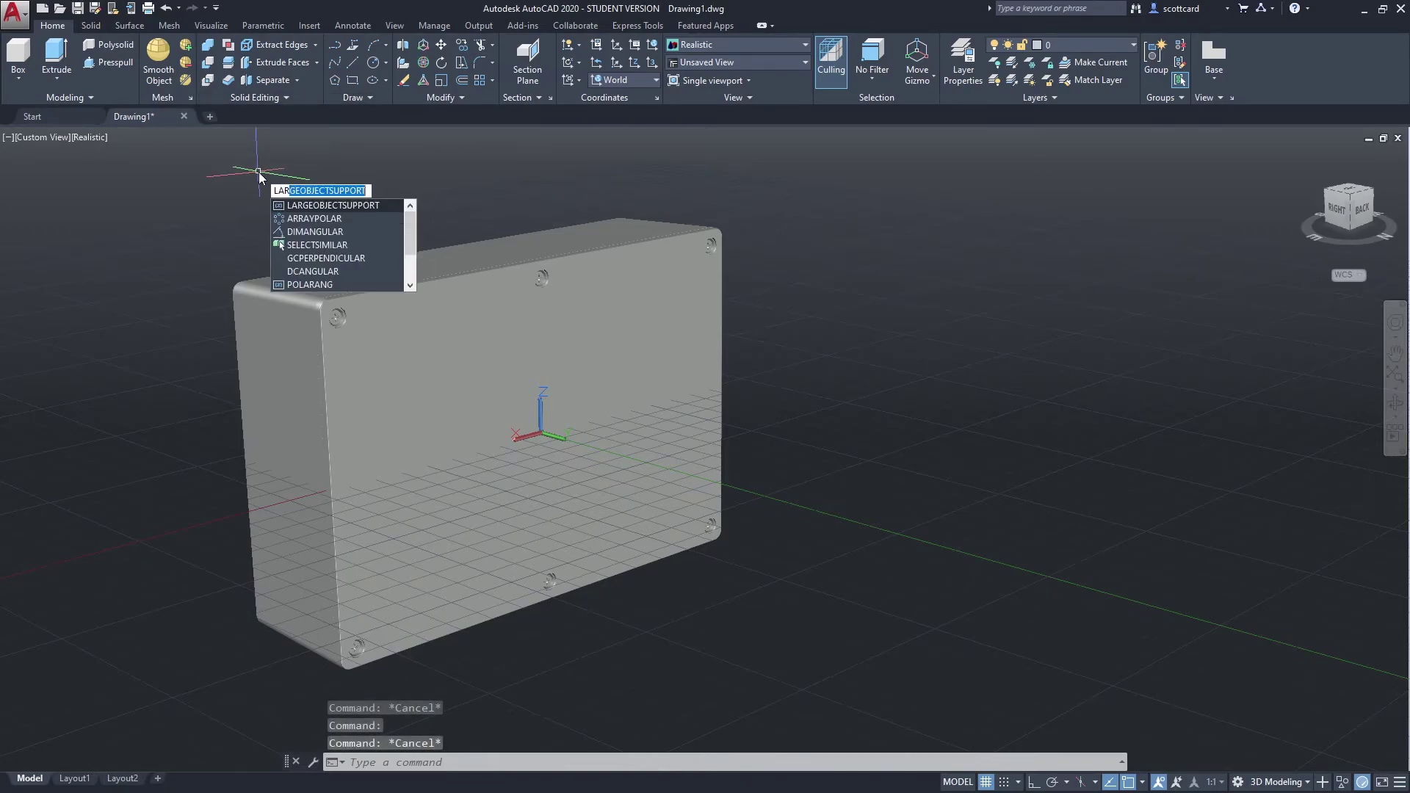
key(BackSpace)
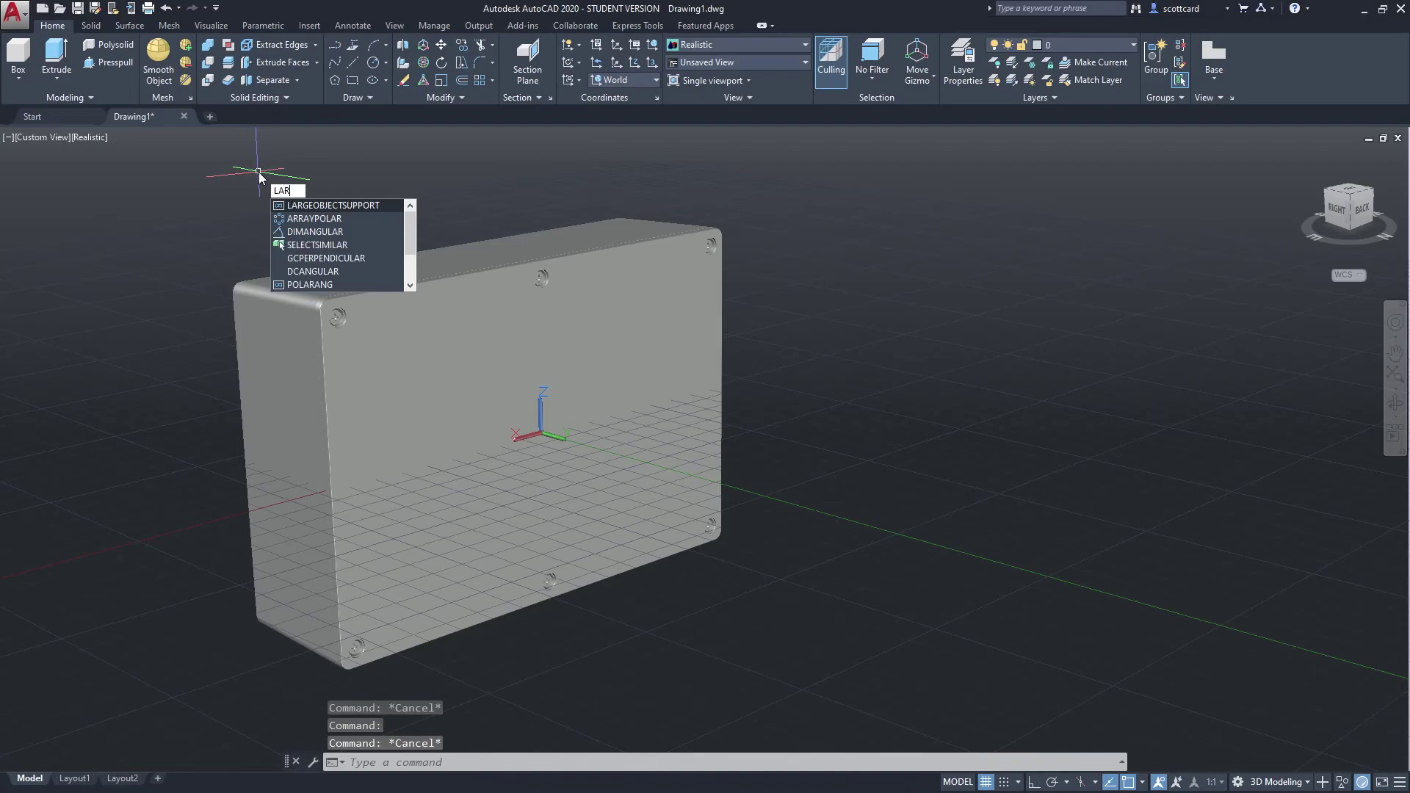
key(BackSpace)
text(y)
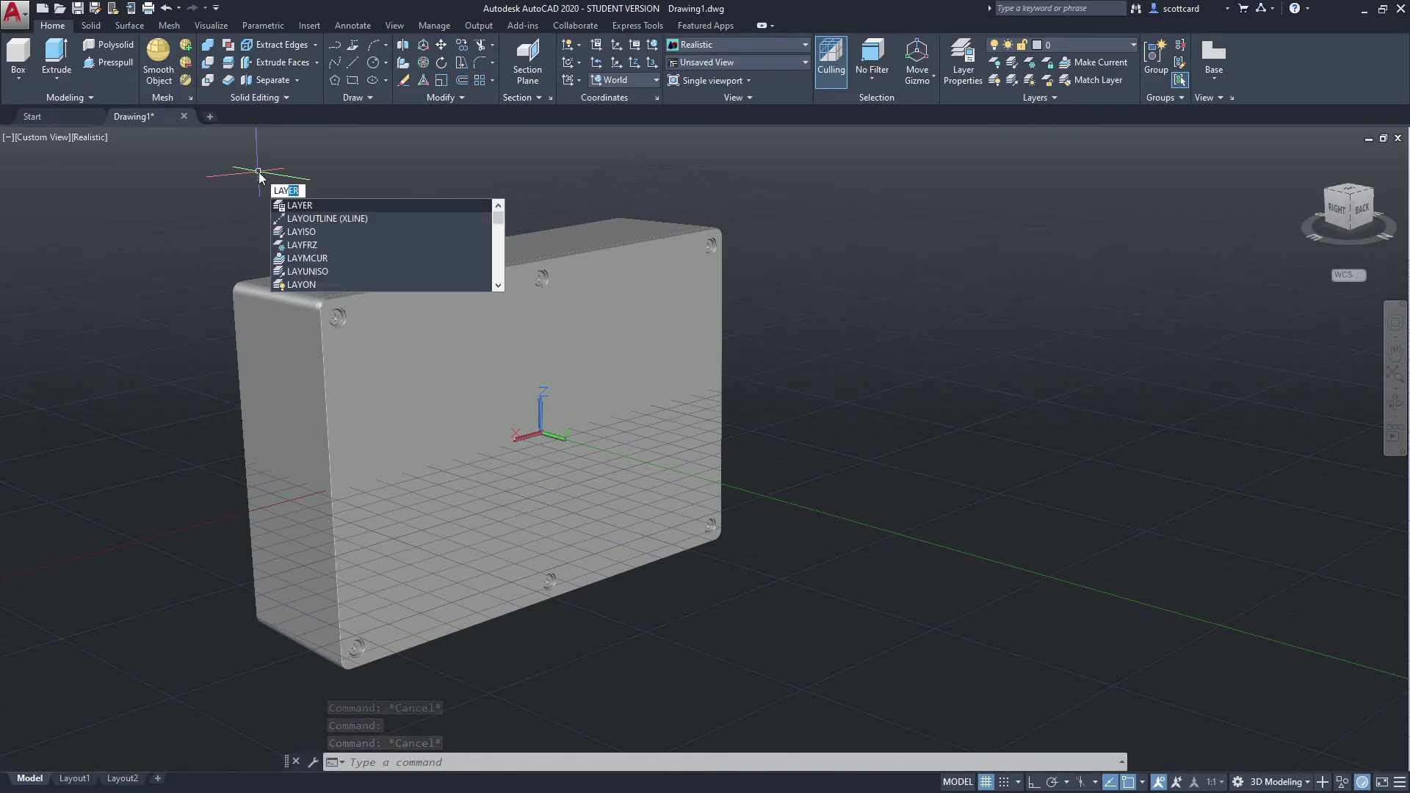
key(Return)
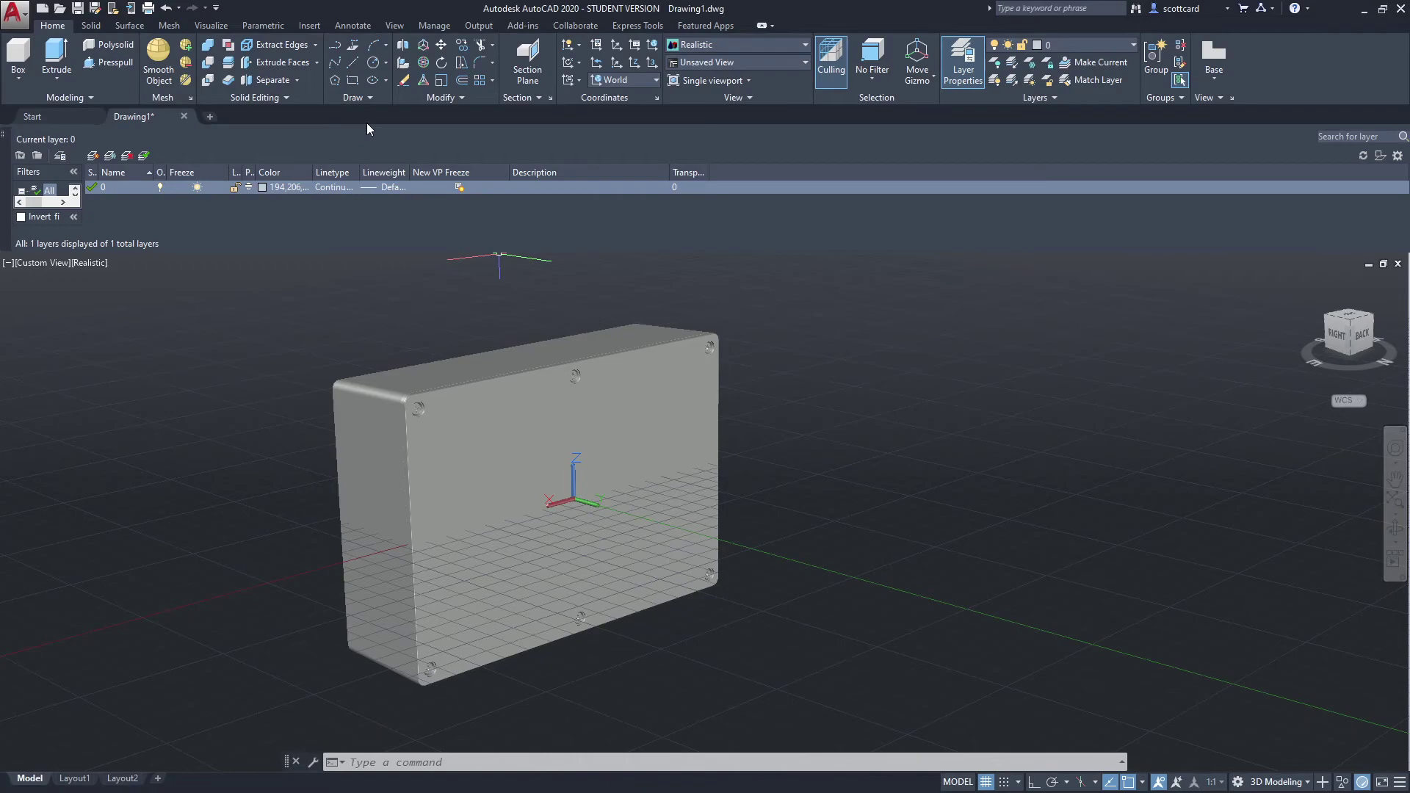
click(963, 63)
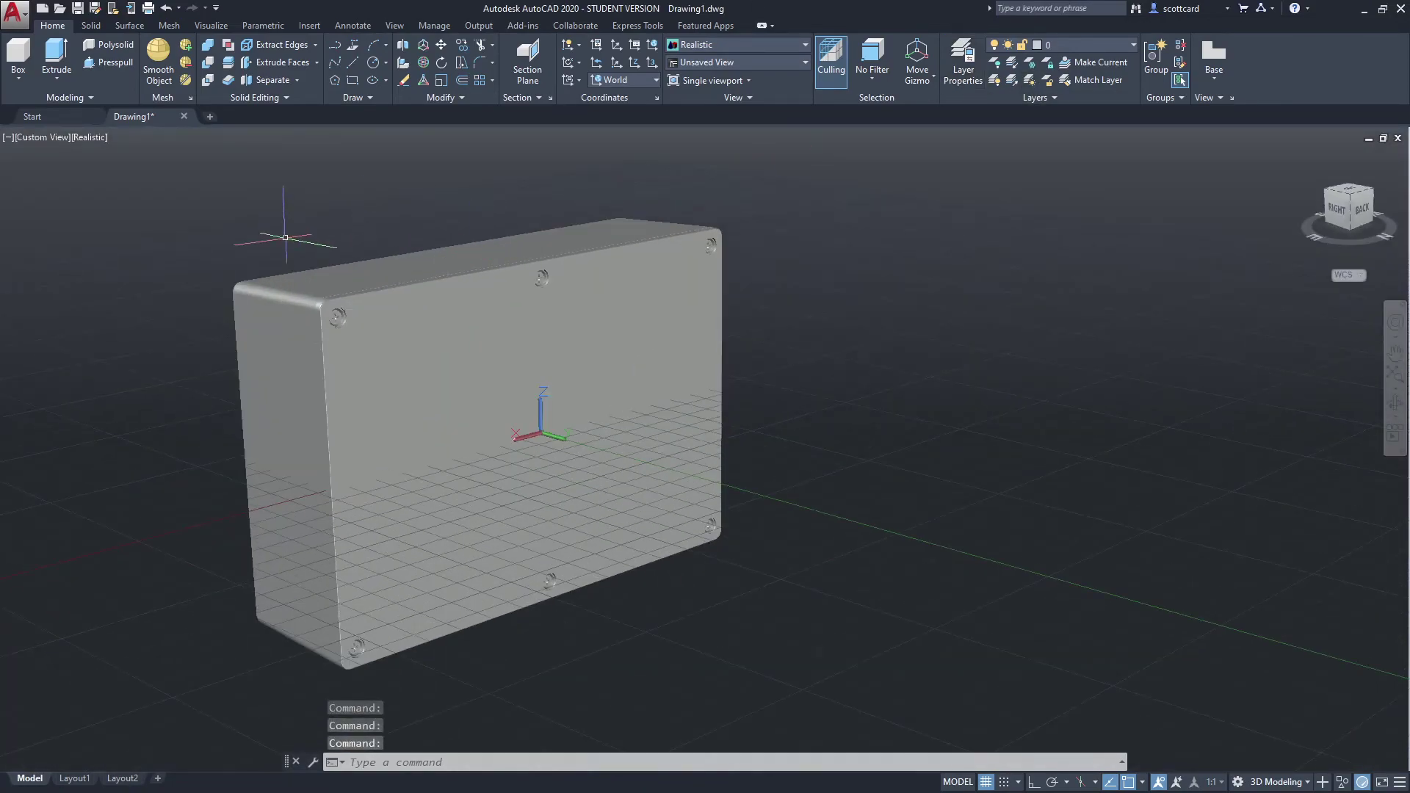
key(Escape)
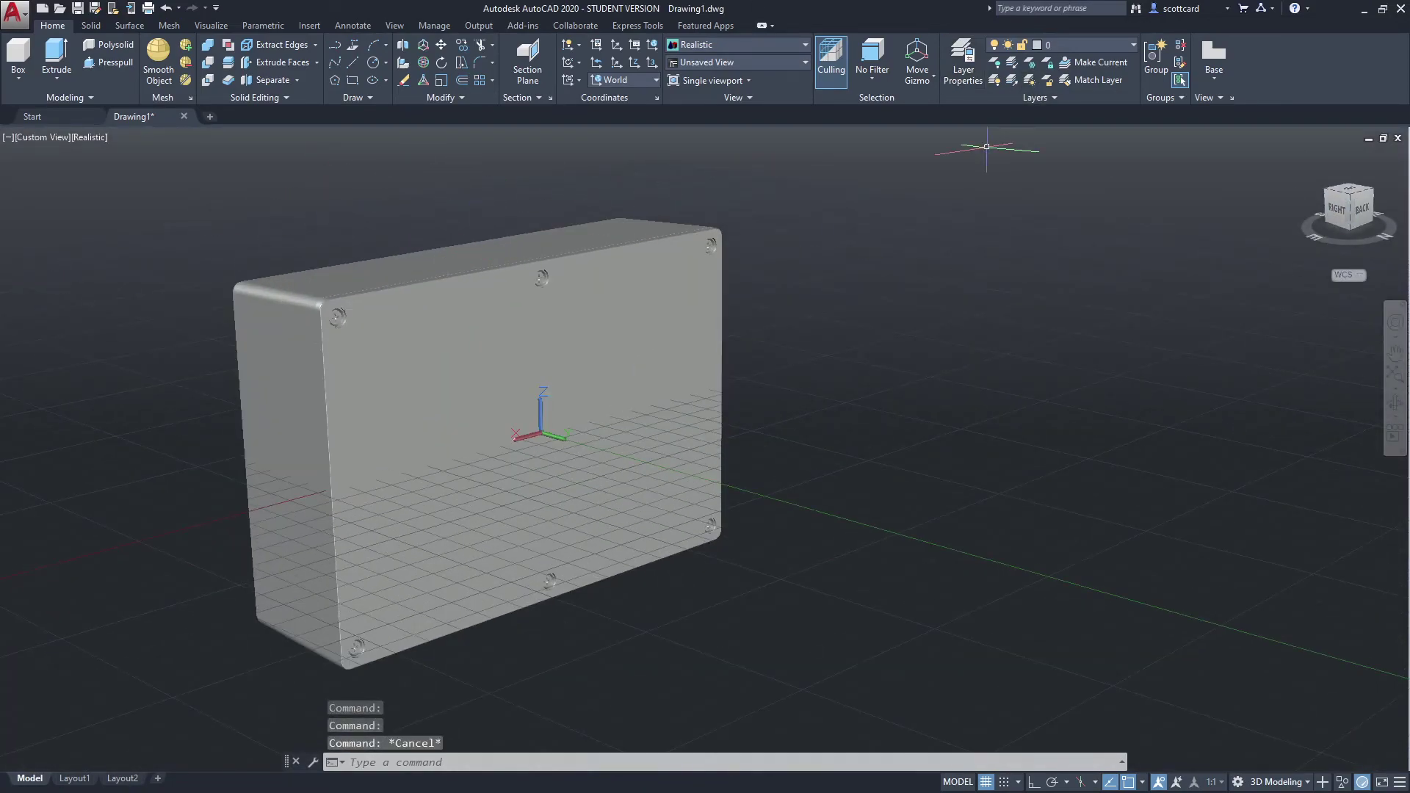